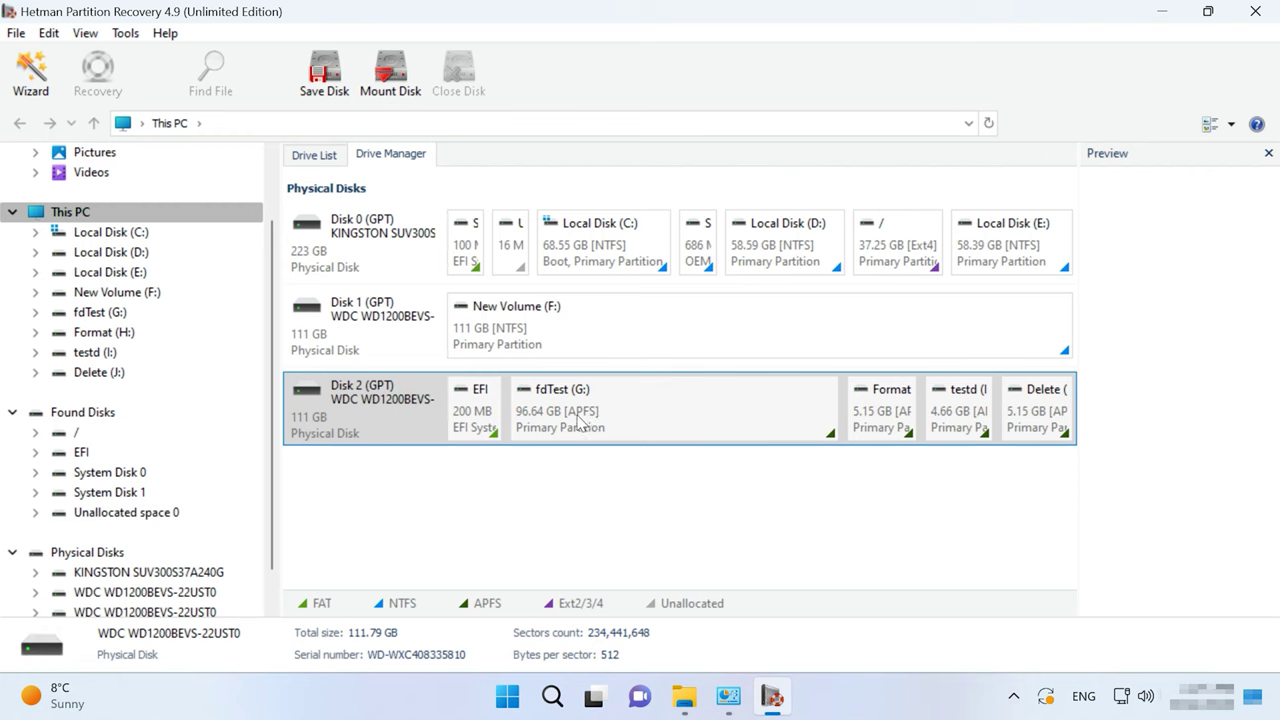
Run a fast scan of the fdTest (G:) partition on Disk 2 and finish the recovery wizard.
{"action": "right_click", "coordinate": [694, 415]}
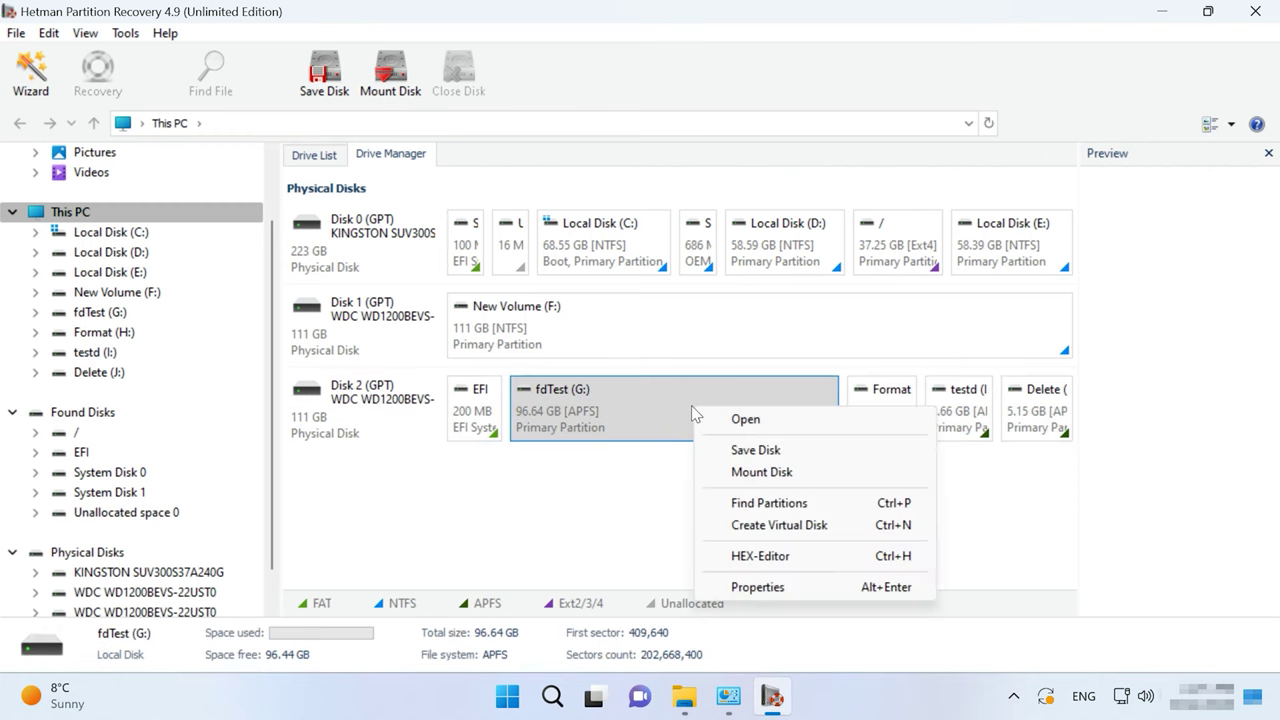
{"action": "left_click", "coordinate": [769, 424]}
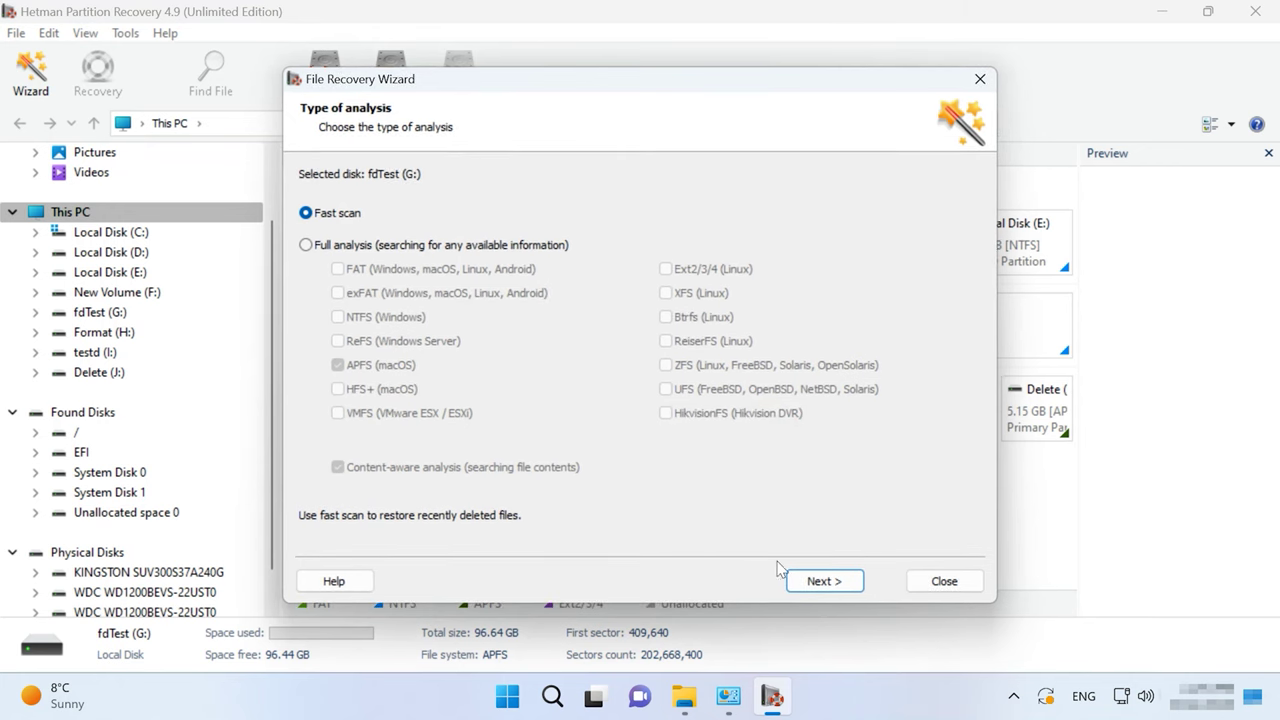
{"action": "left_click", "coordinate": [820, 581]}
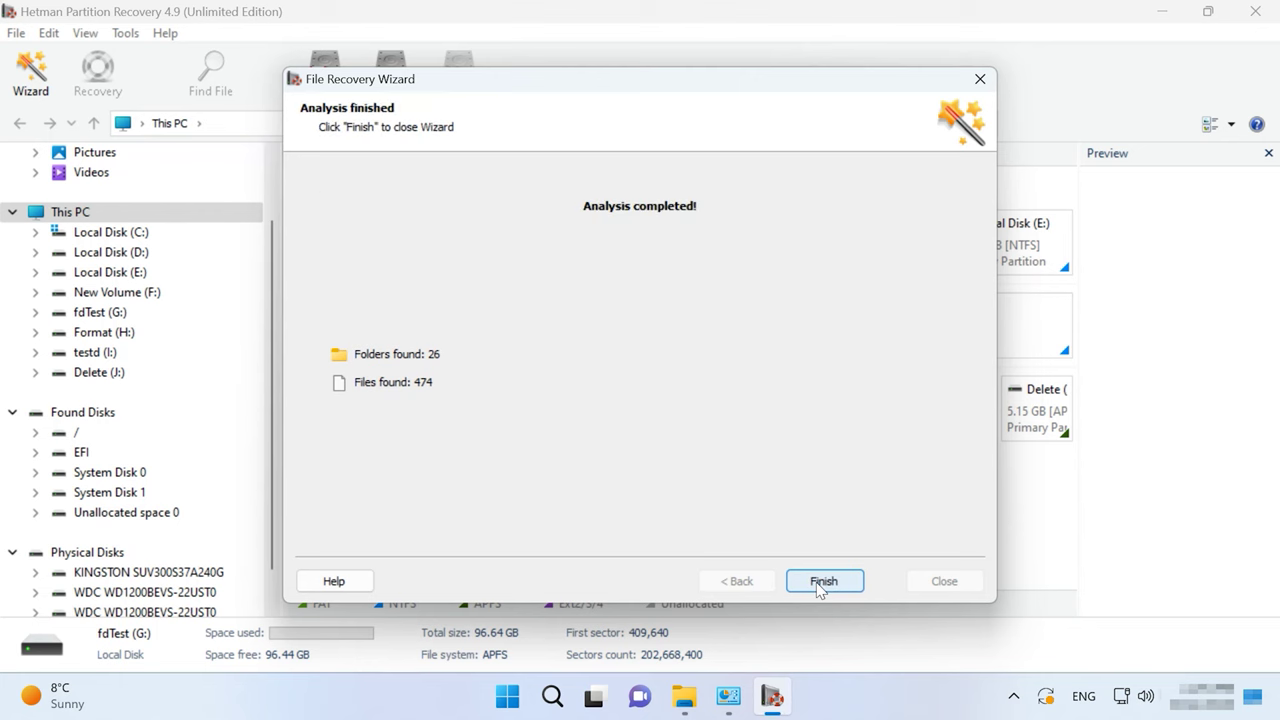
{"action": "left_click", "coordinate": [824, 581]}
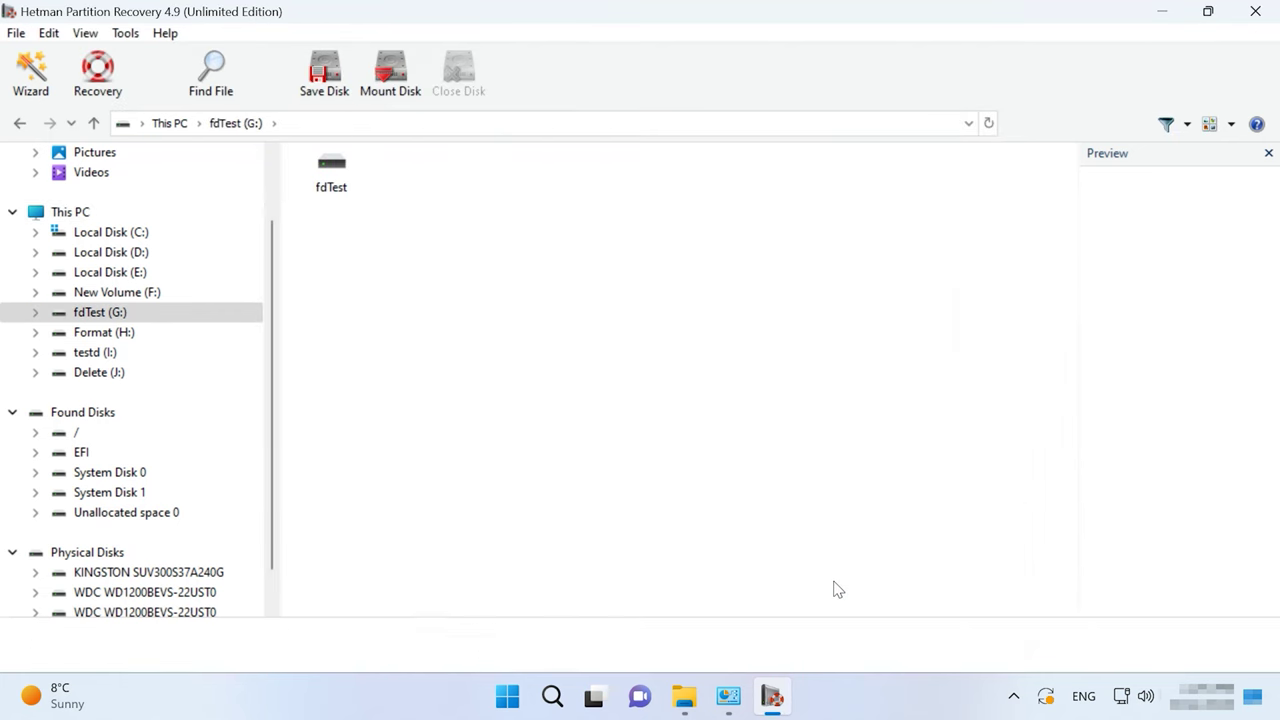
Open the scanned fdTest volume and look through its folders and images down to the end of the list.
{"action": "double_click", "coordinate": [332, 178]}
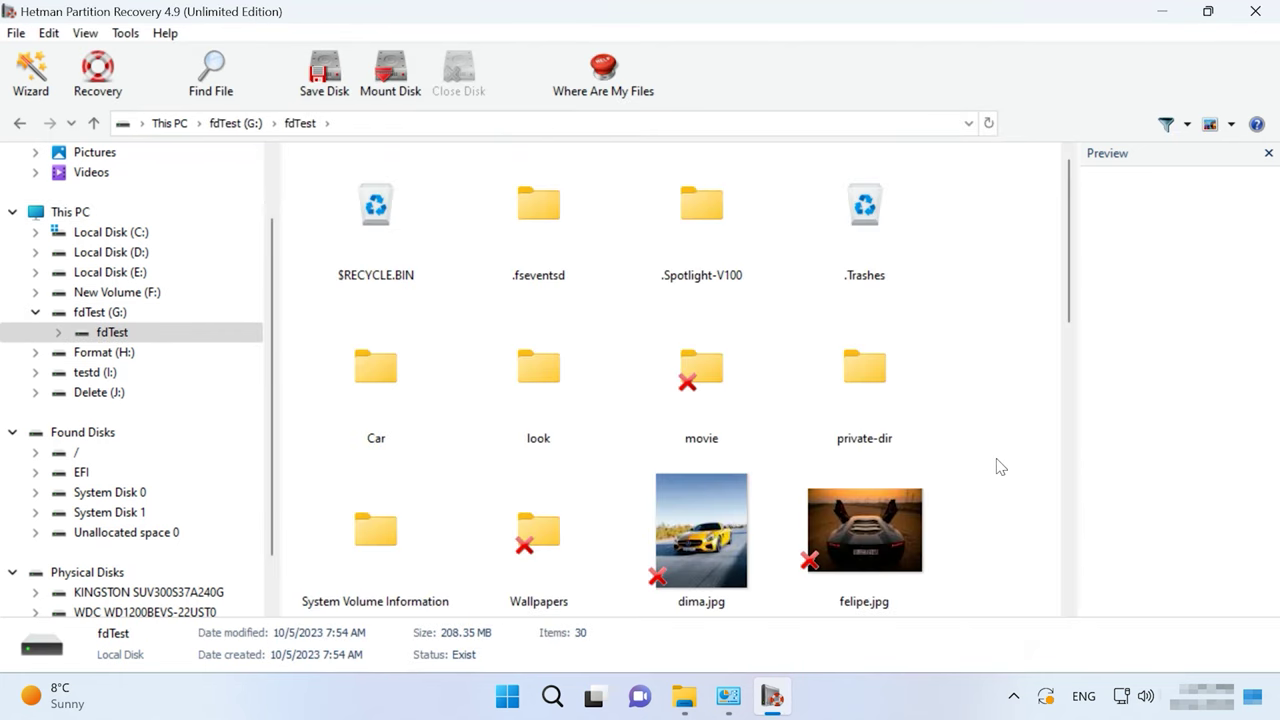
{"action": "scroll", "coordinate": [1000, 467], "scroll_direction": "down", "scroll_amount": 2}
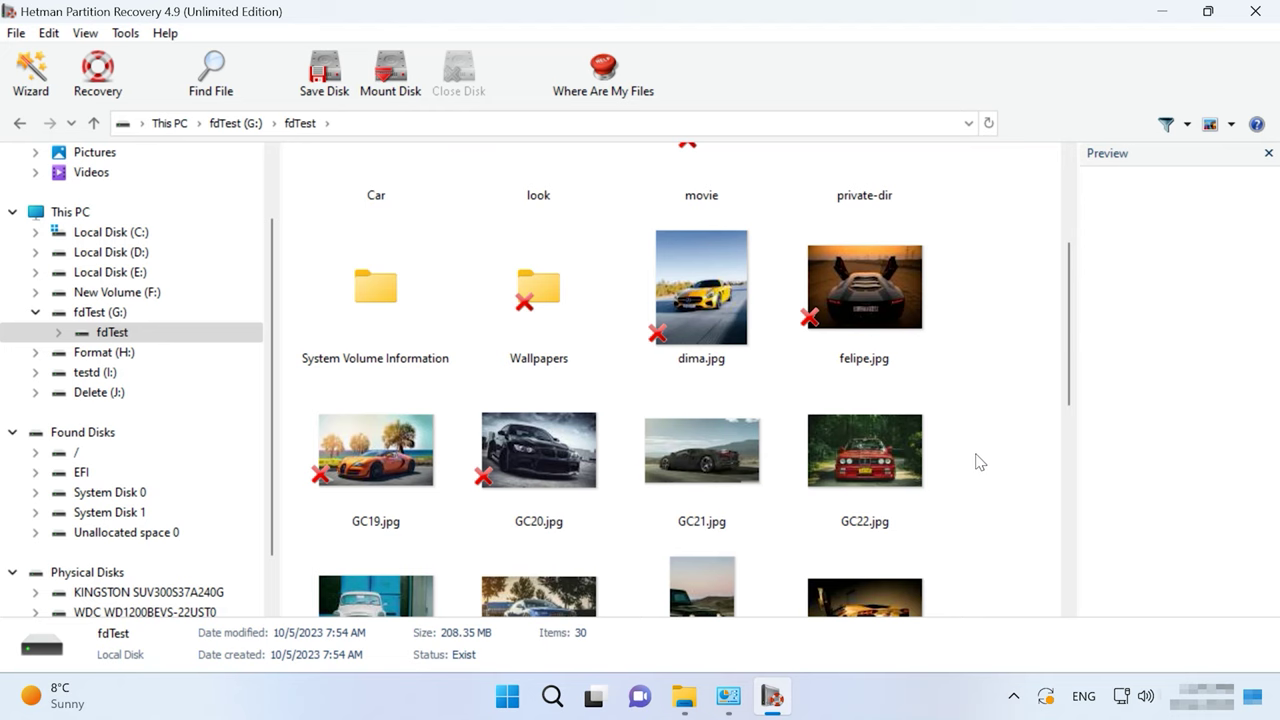
{"action": "scroll", "coordinate": [980, 462], "scroll_direction": "up", "scroll_amount": 2}
{"action": "scroll", "coordinate": [800, 480], "scroll_direction": "down", "scroll_amount": 4}
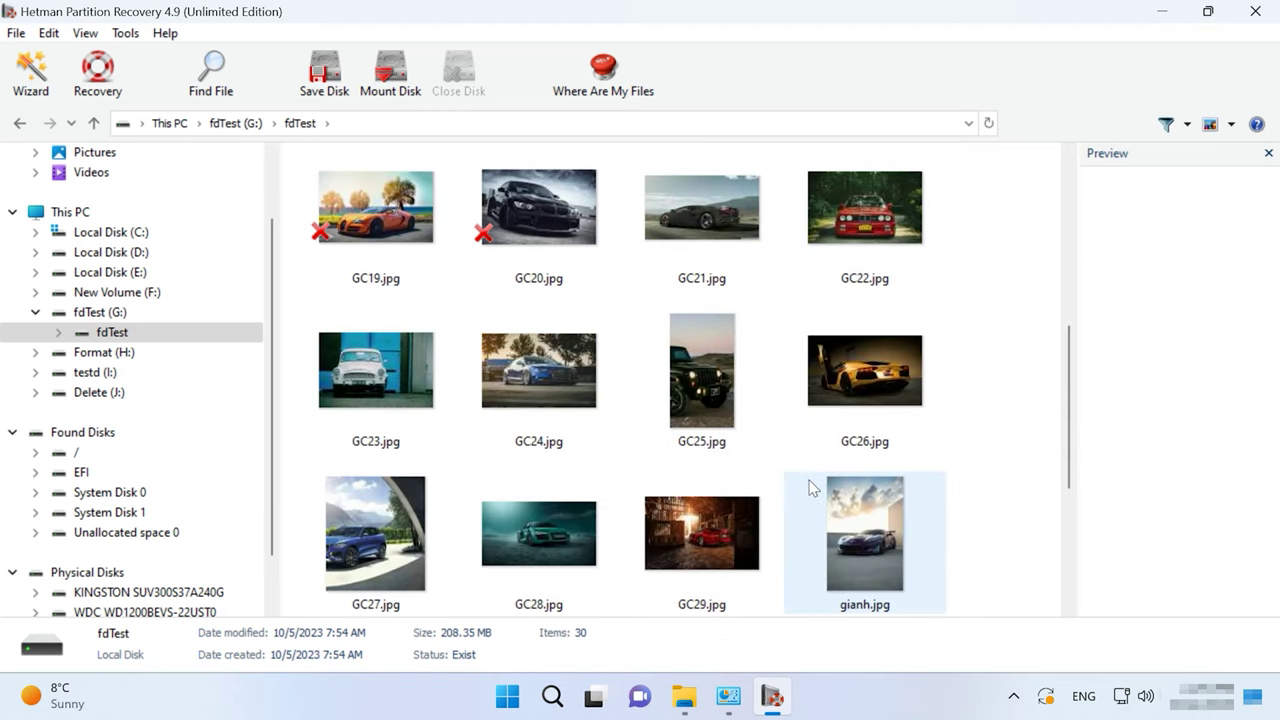
{"action": "scroll", "coordinate": [812, 488], "scroll_direction": "down", "scroll_amount": 3}
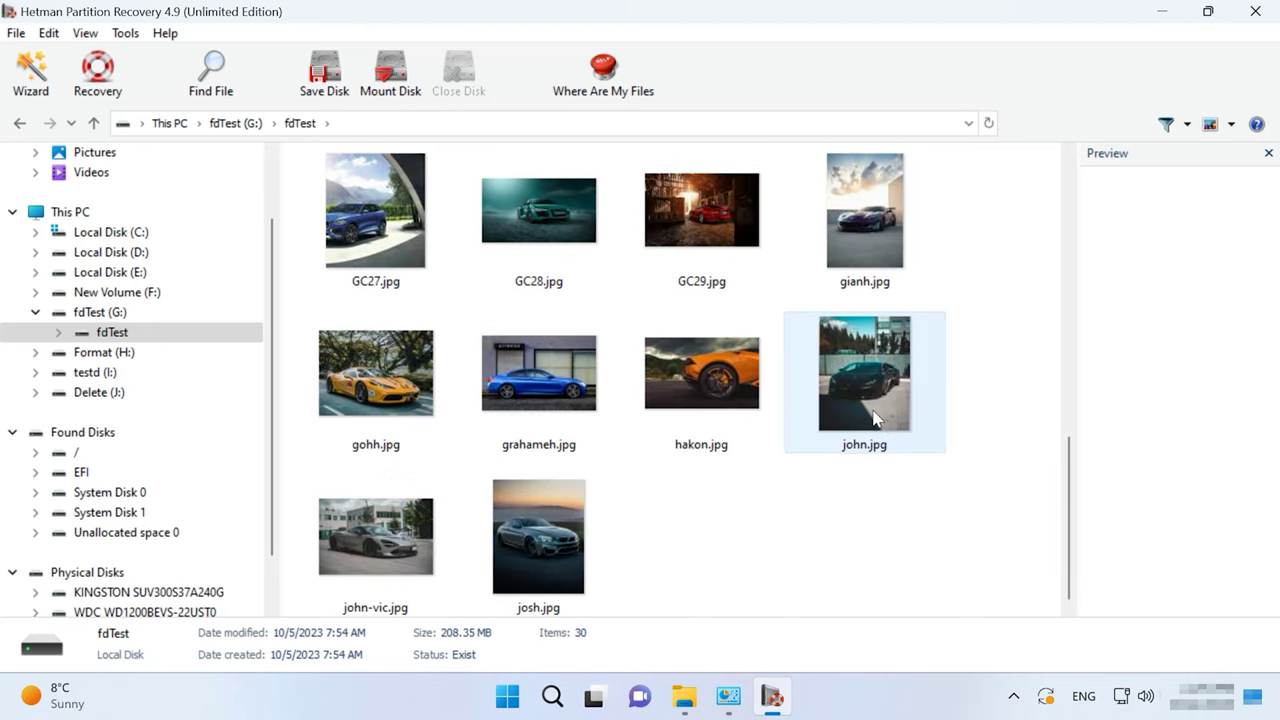
Preview the images john.jpg, hakon.jpg and the deleted felipe.jpg.
{"action": "left_click", "coordinate": [873, 418]}
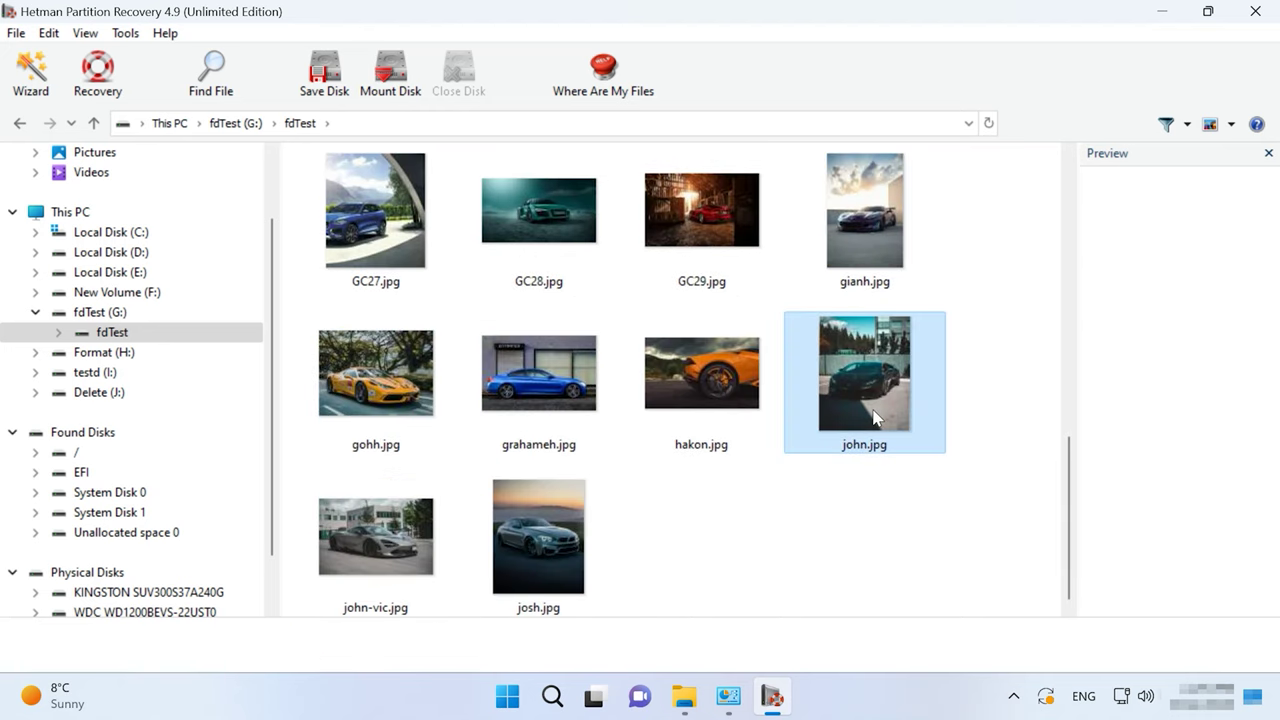
{"action": "left_click", "coordinate": [725, 352]}
{"action": "scroll", "coordinate": [725, 355], "scroll_direction": "up", "scroll_amount": 5}
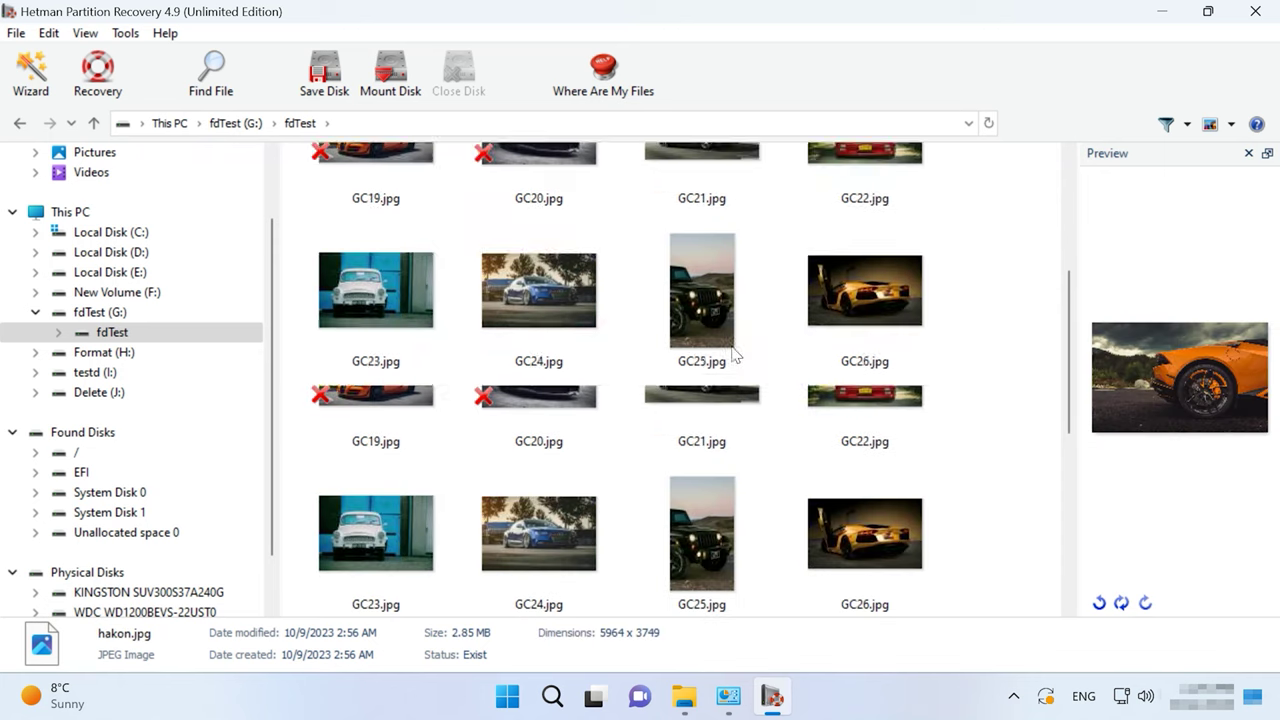
{"action": "left_click", "coordinate": [818, 355]}
{"action": "left_click", "coordinate": [855, 235]}
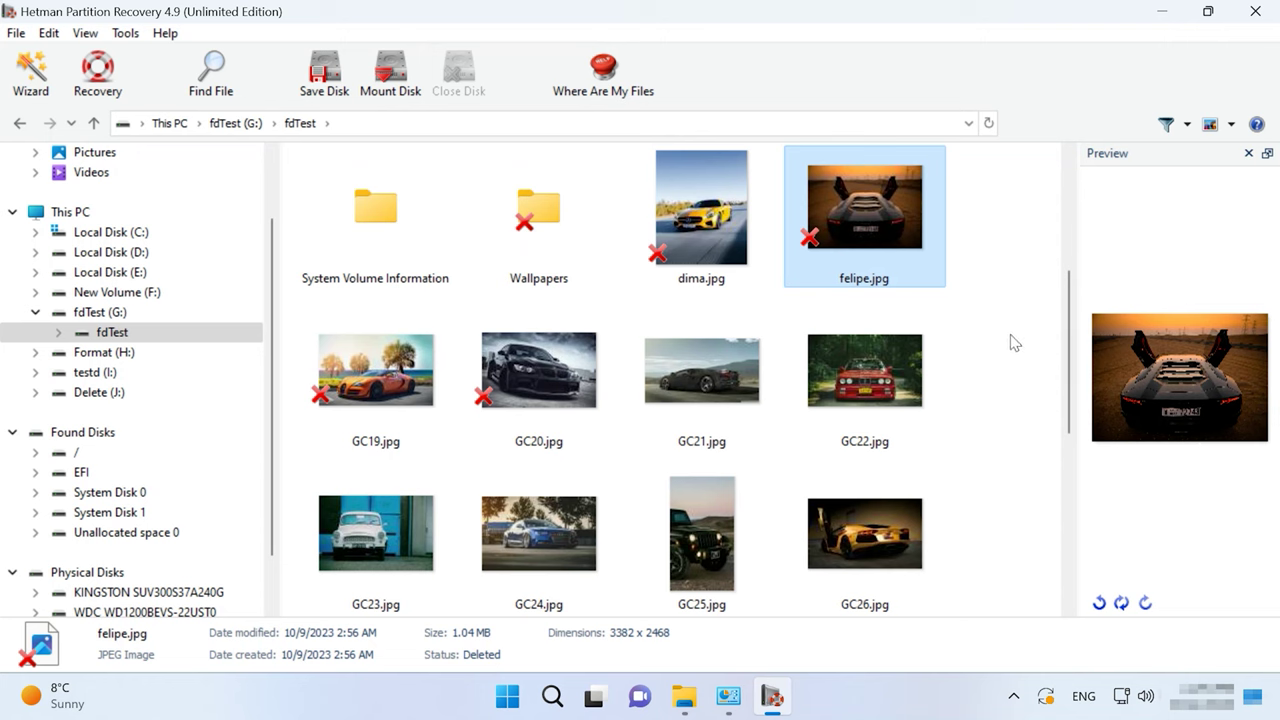
Recover GC19.jpg, GC20.jpg, GC21.jpg and GC22.jpg to the hard disk, using C:\1\ as the save path.
{"action": "left_click_drag", "start_coordinate": [1010, 342], "coordinate": [369, 396]}
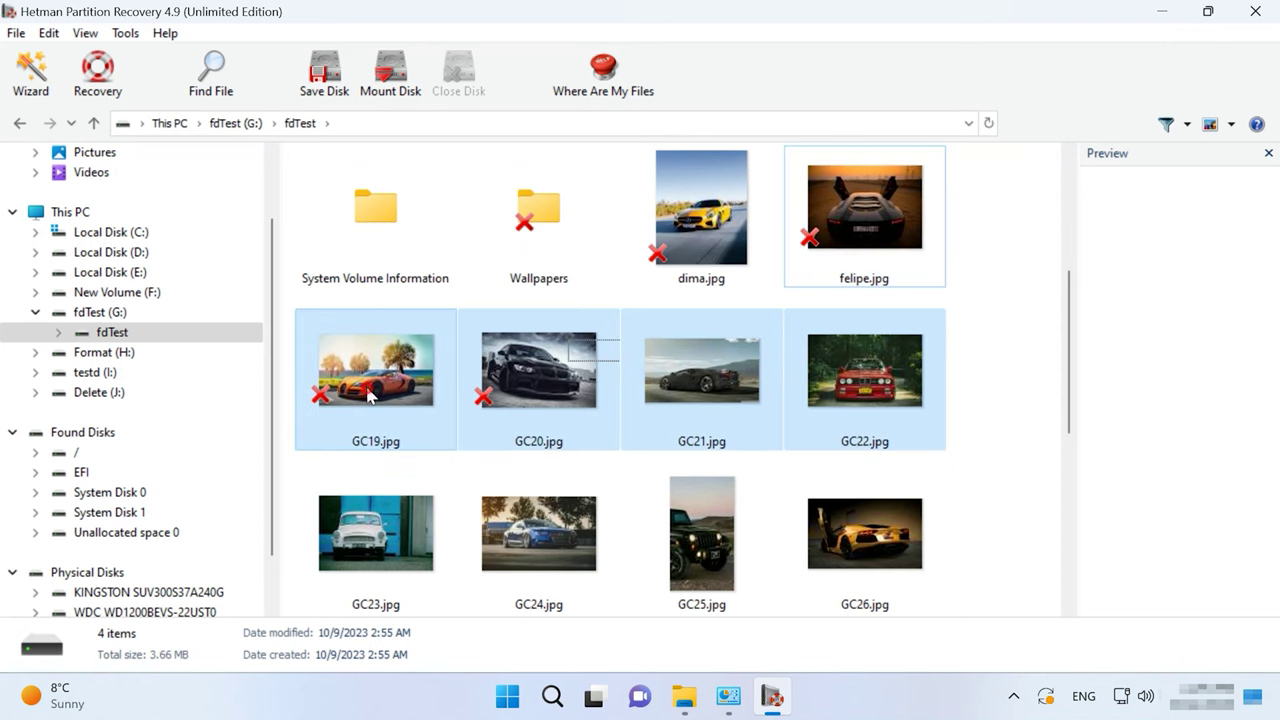
{"action": "left_click", "coordinate": [97, 80]}
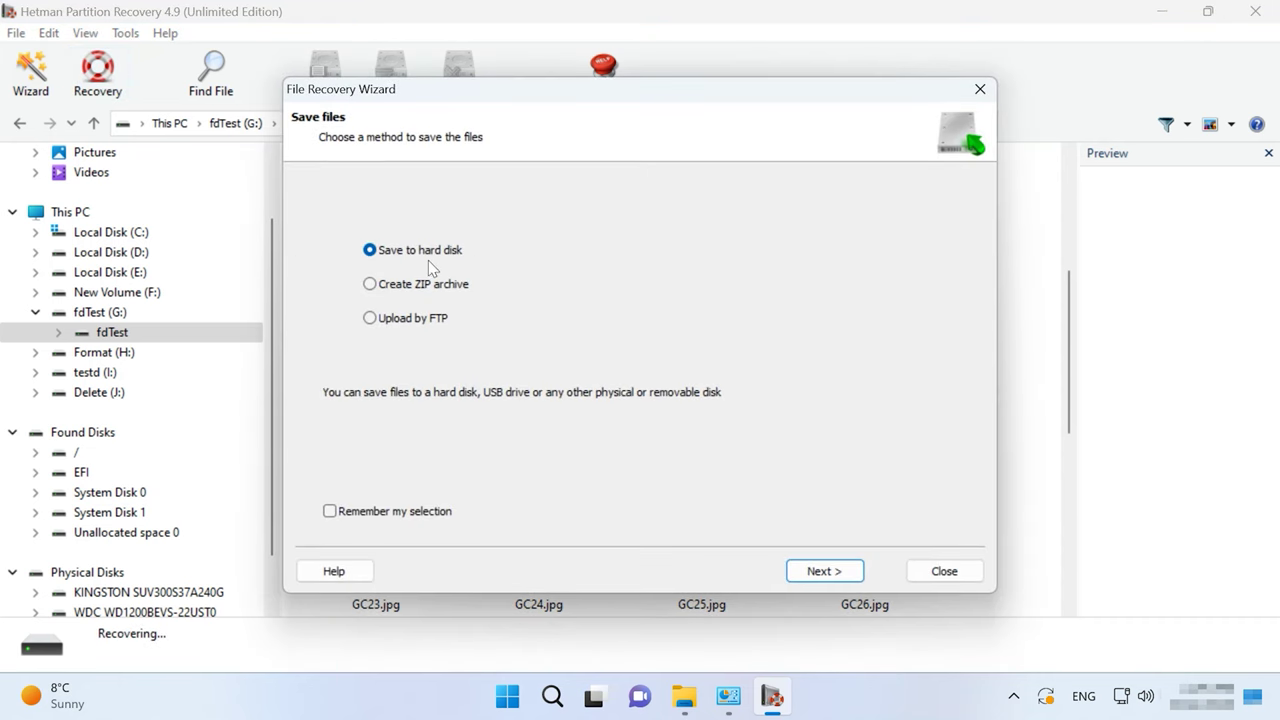
{"action": "left_click", "coordinate": [824, 571]}
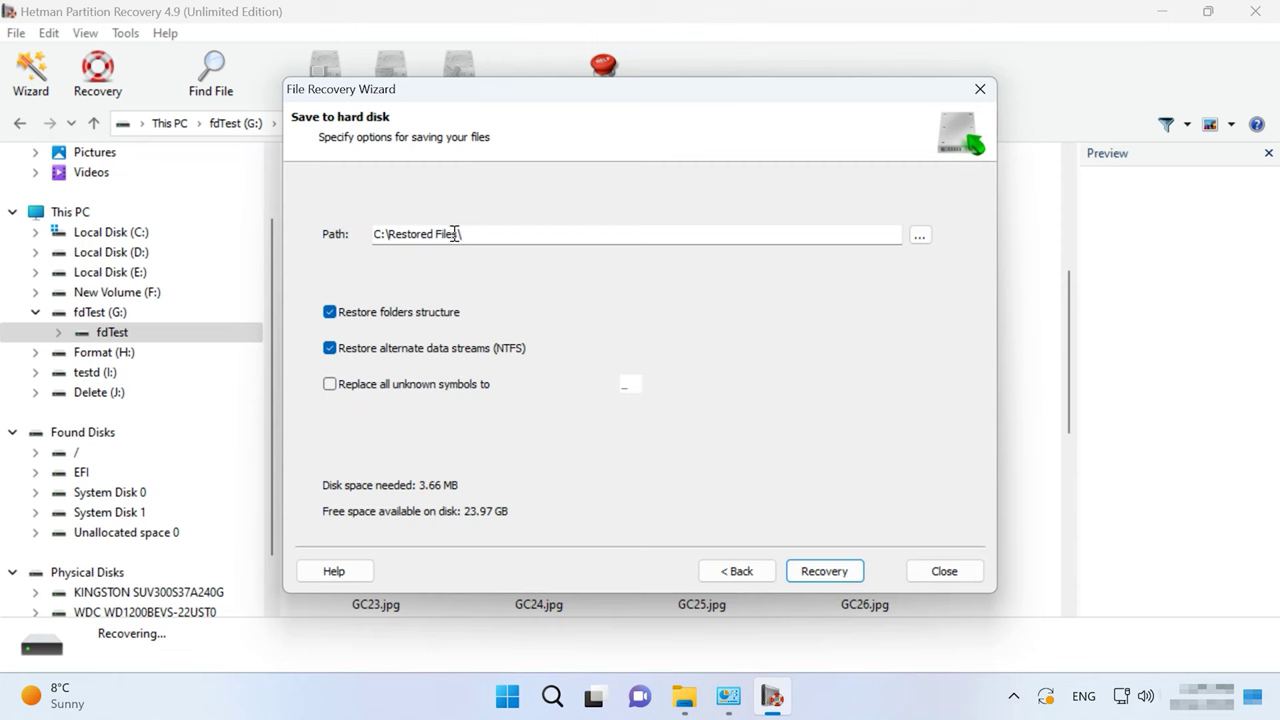
{"action": "left_click_drag", "start_coordinate": [455, 233], "coordinate": [393, 240]}
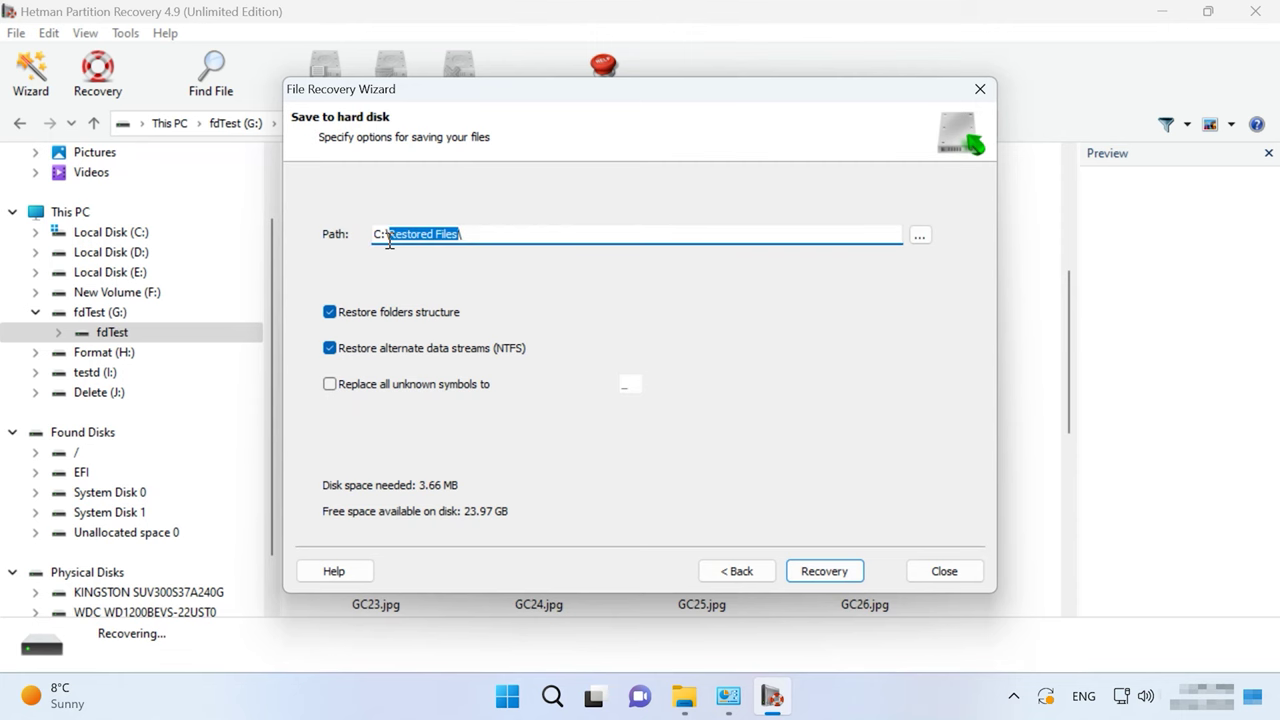
{"action": "type", "text": "1\\"}
{"action": "left_click", "coordinate": [828, 582]}
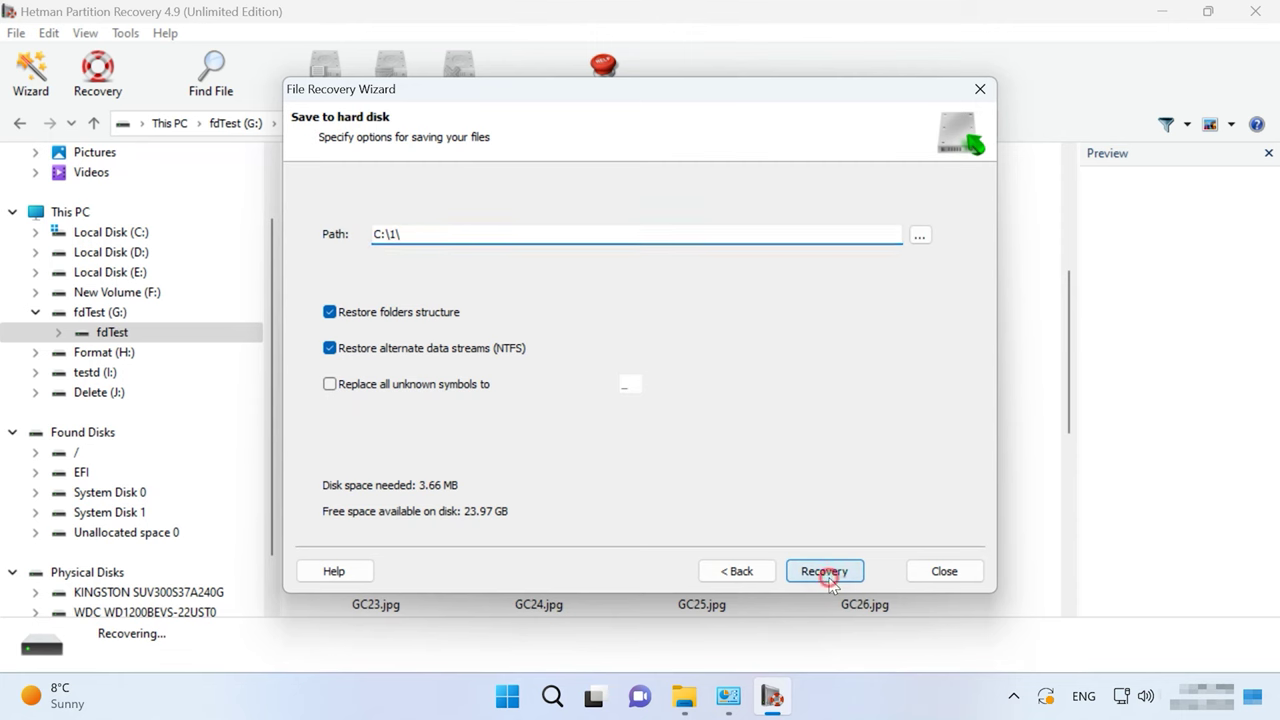
{"action": "left_click", "coordinate": [837, 578]}
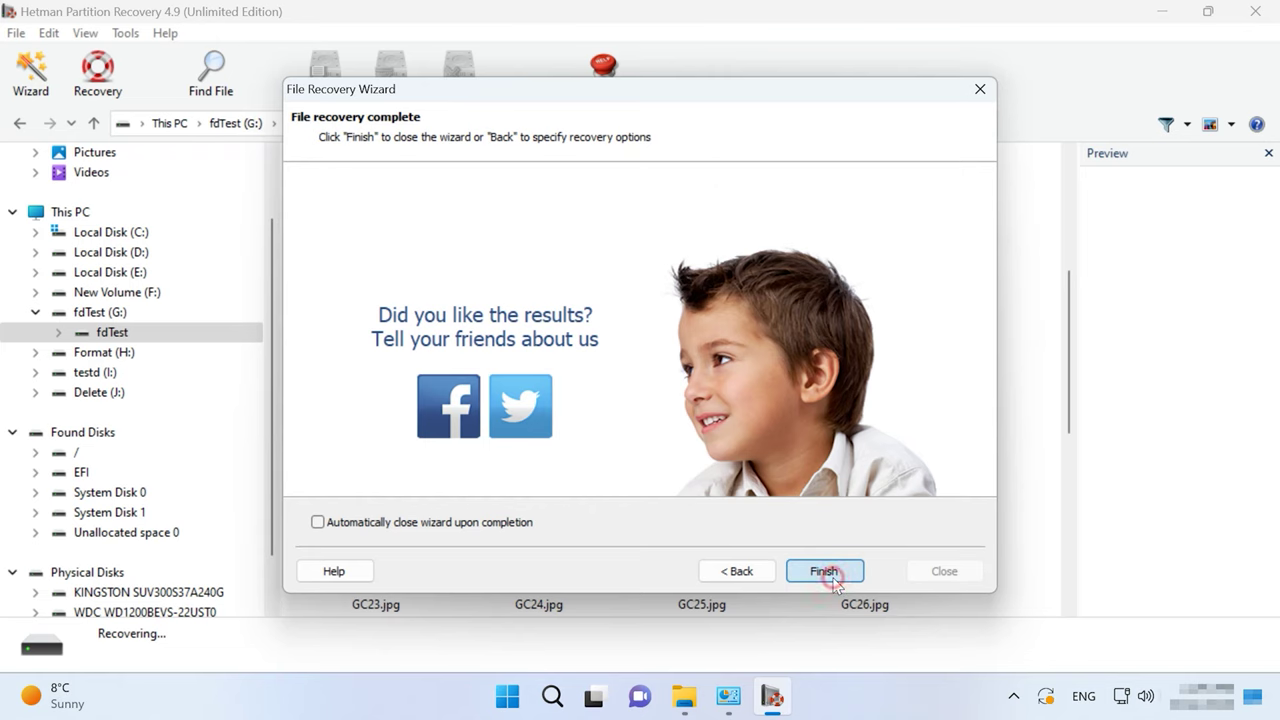
Switch to File Explorer and open folder 1 on Local Disk (C:) to check the recovered images.
{"action": "left_click", "coordinate": [686, 698]}
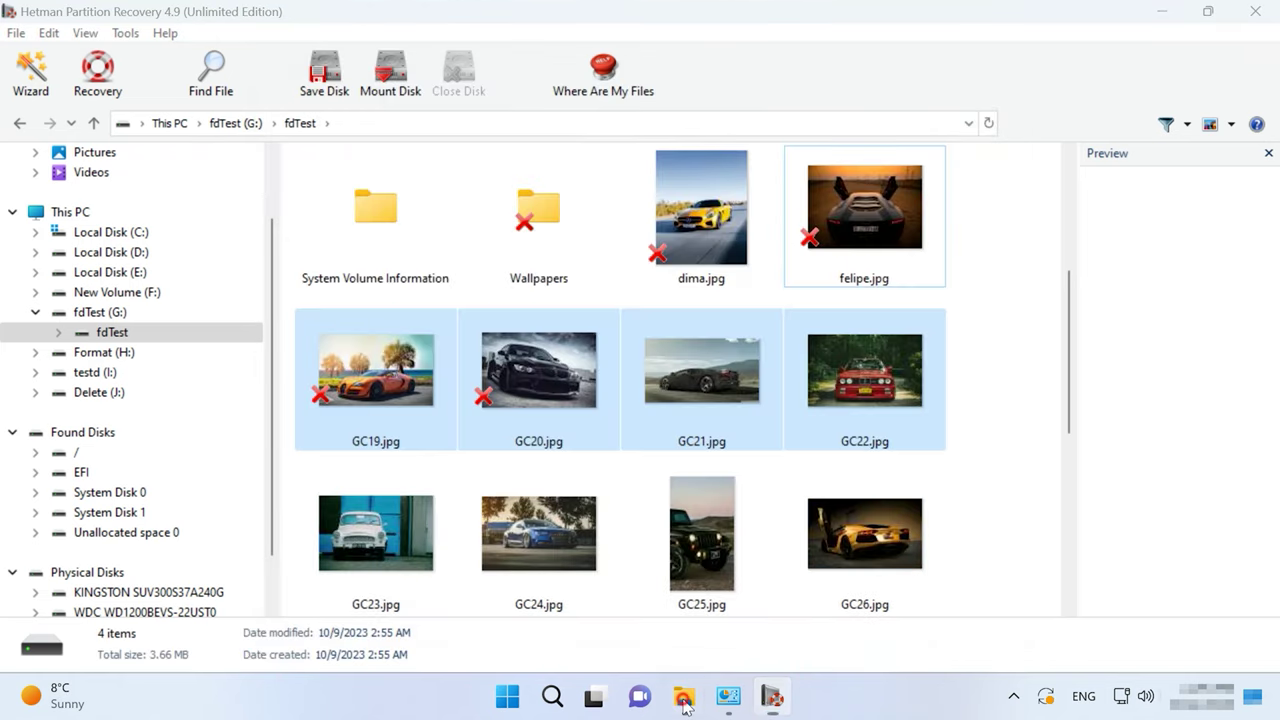
{"action": "left_click", "coordinate": [370, 121]}
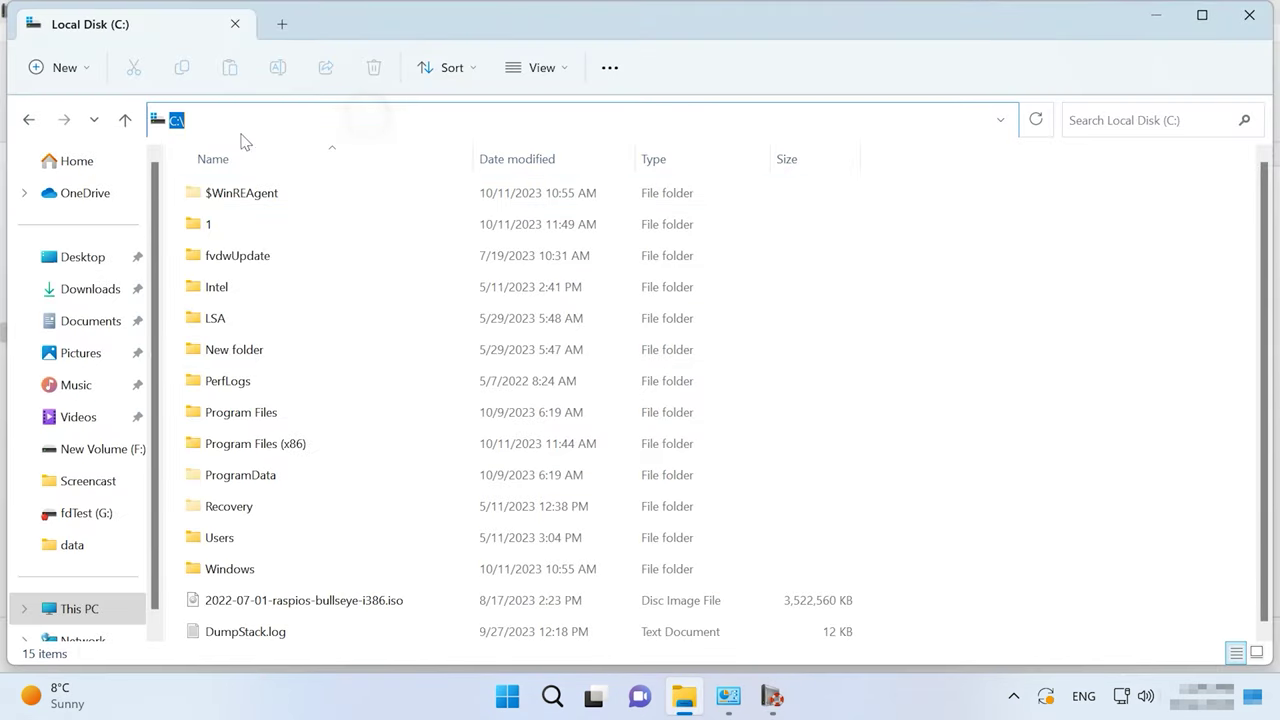
{"action": "double_click", "coordinate": [209, 228]}
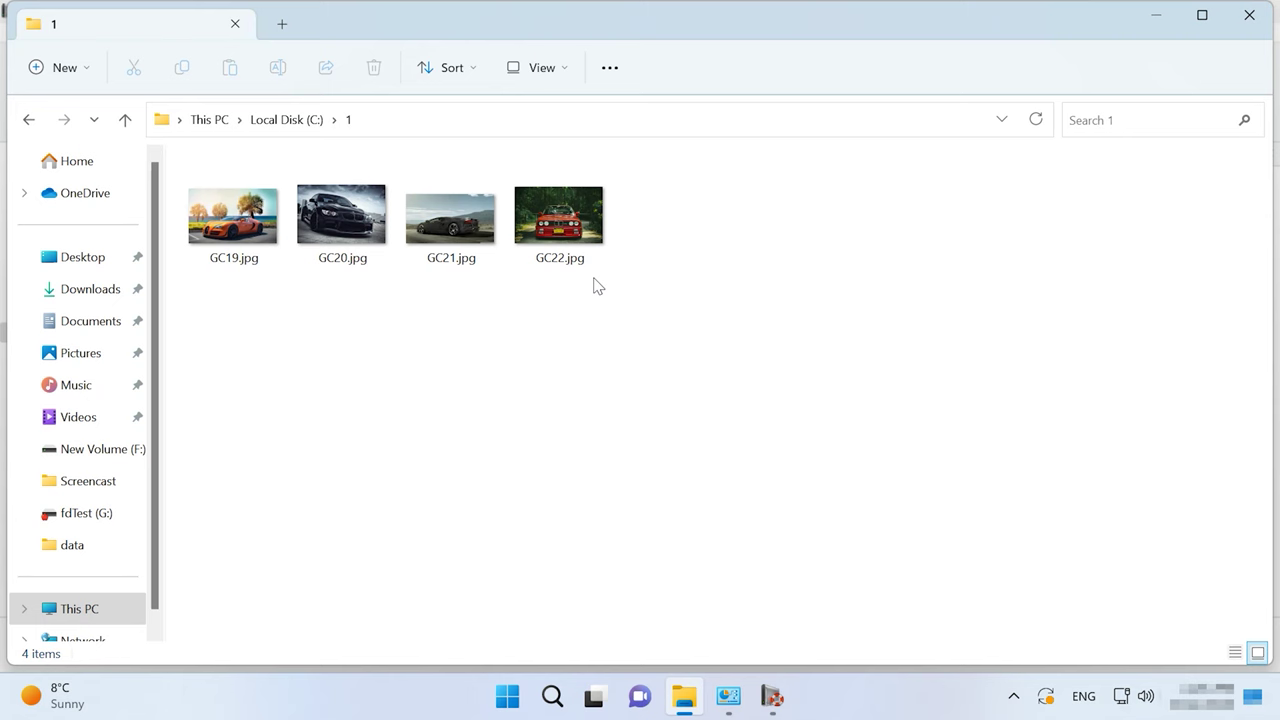
Return to Hetman Partition Recovery and examine the deleted images felipe.jpg, dima.jpg, GC20.jpg and GC19.jpg.
{"action": "left_click", "coordinate": [772, 697]}
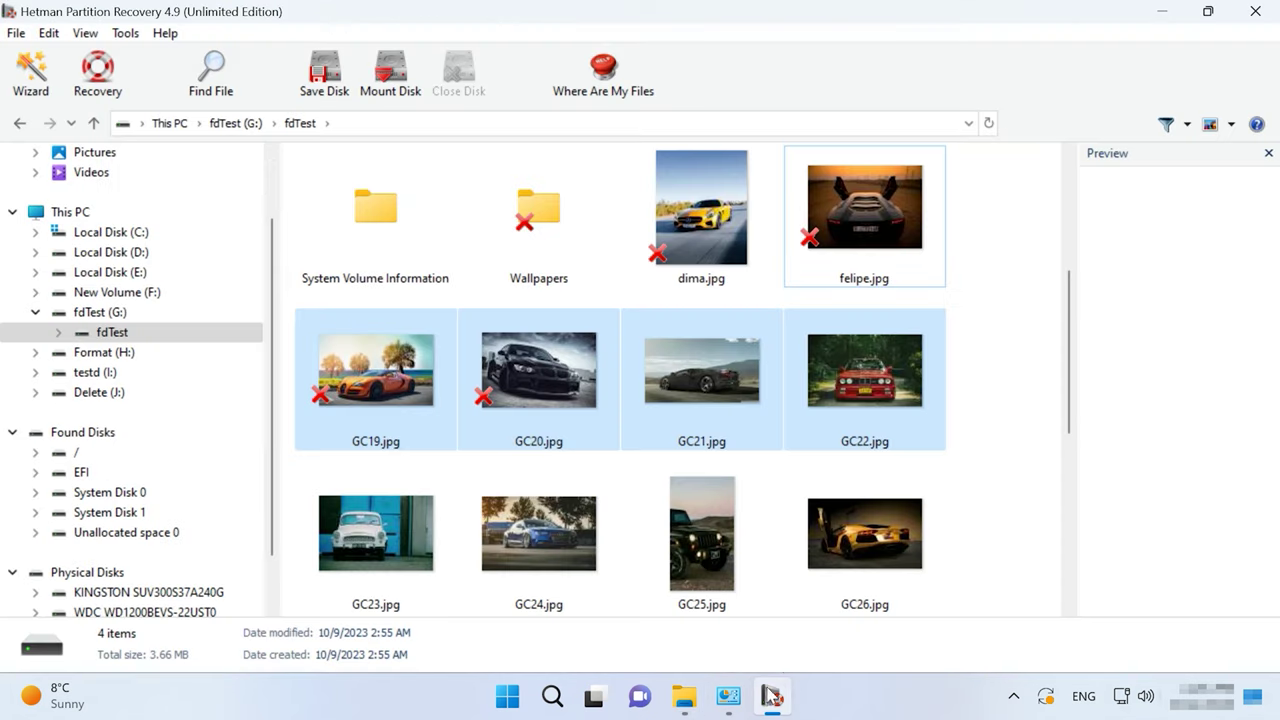
{"action": "left_click", "coordinate": [933, 262]}
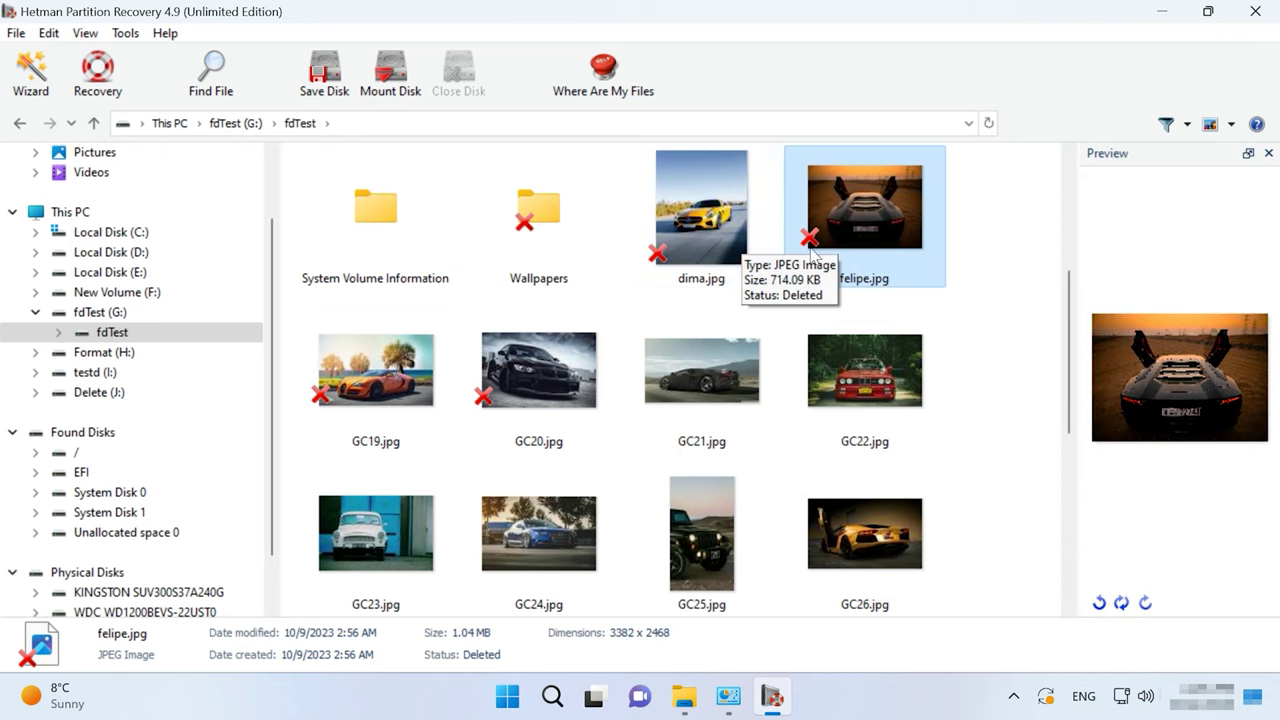
{"action": "left_click", "coordinate": [684, 266]}
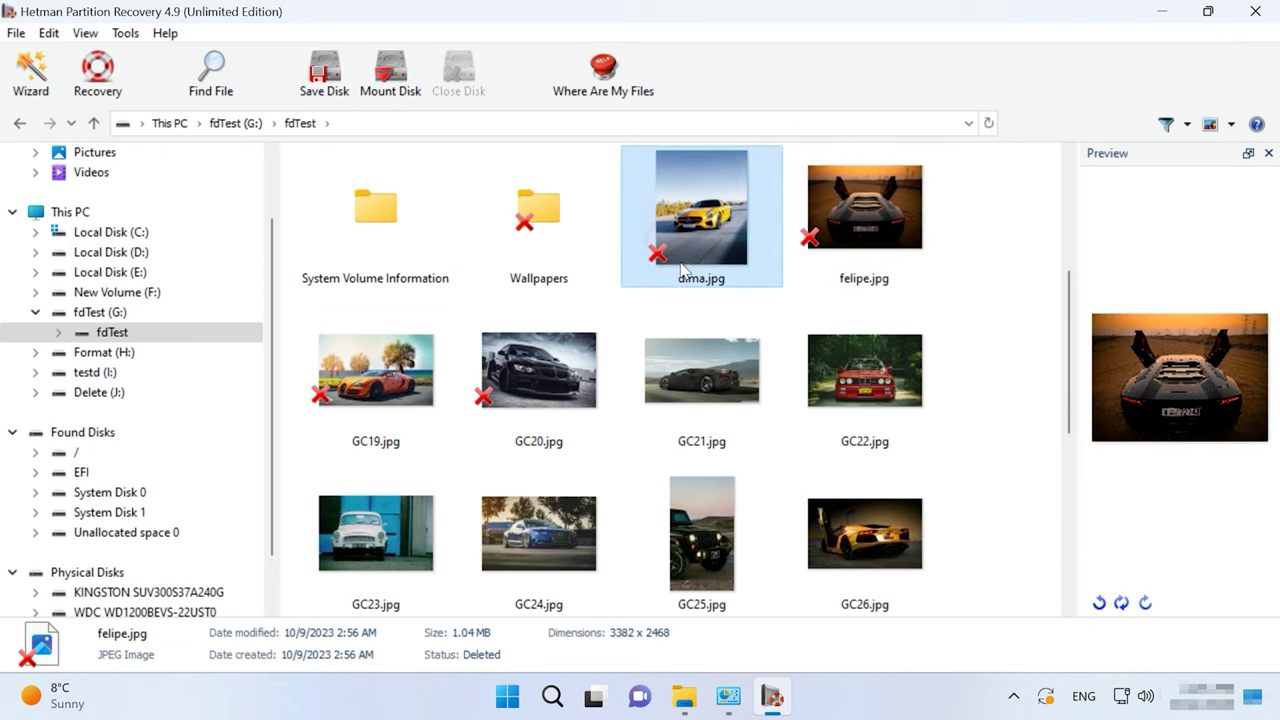
{"action": "left_click", "coordinate": [505, 425]}
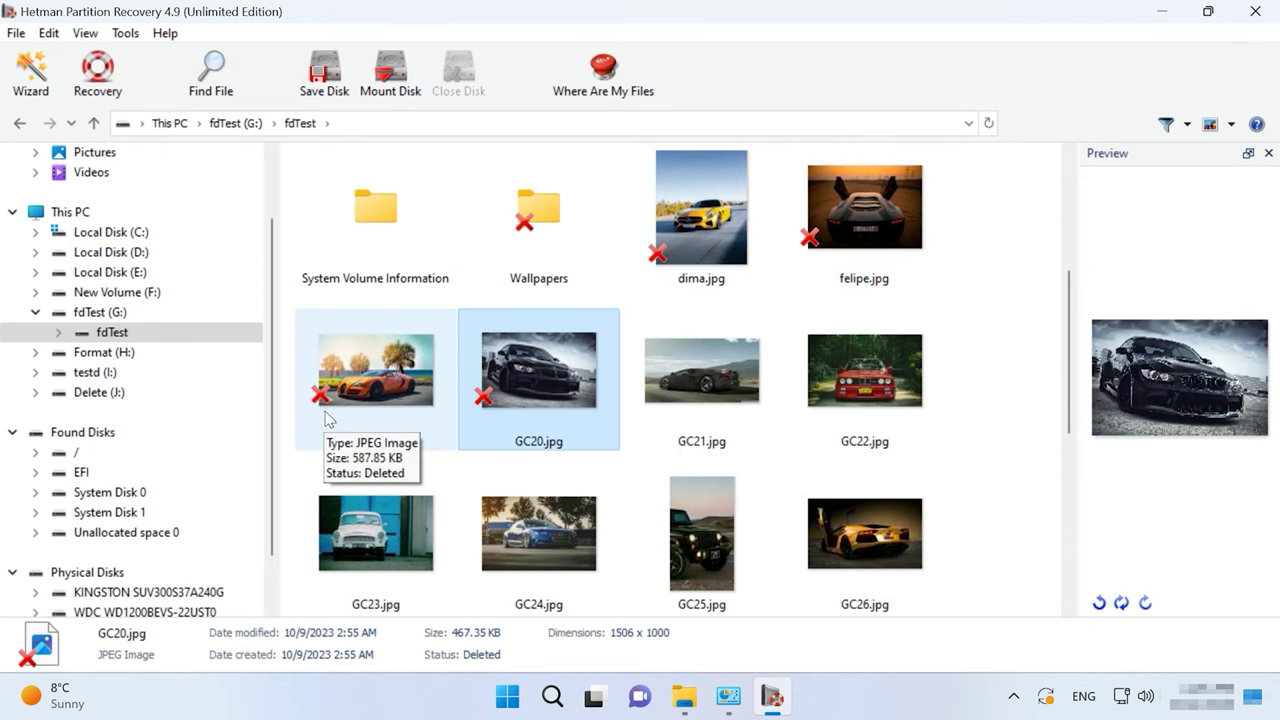
{"action": "left_click", "coordinate": [362, 412]}
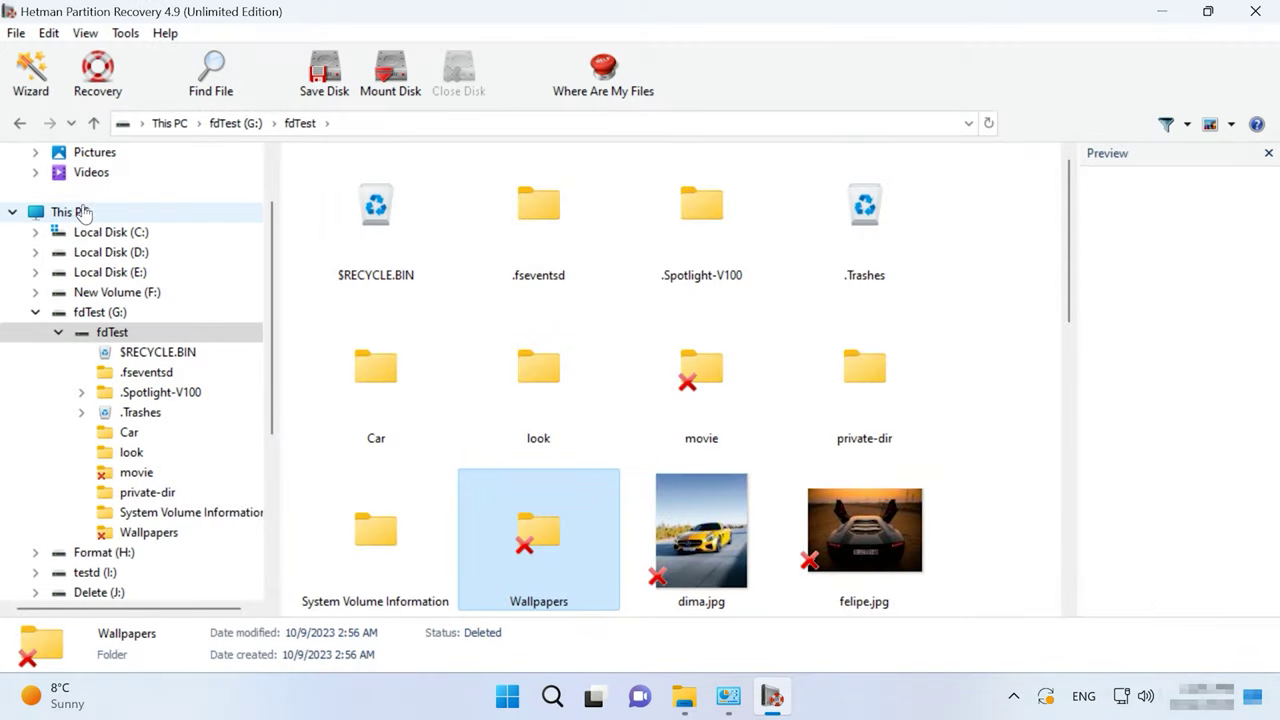
Start saving a disk image of the fdTest (G:) partition from the drive overview, keeping the full size.
{"action": "left_click", "coordinate": [80, 212]}
{"action": "right_click", "coordinate": [686, 412]}
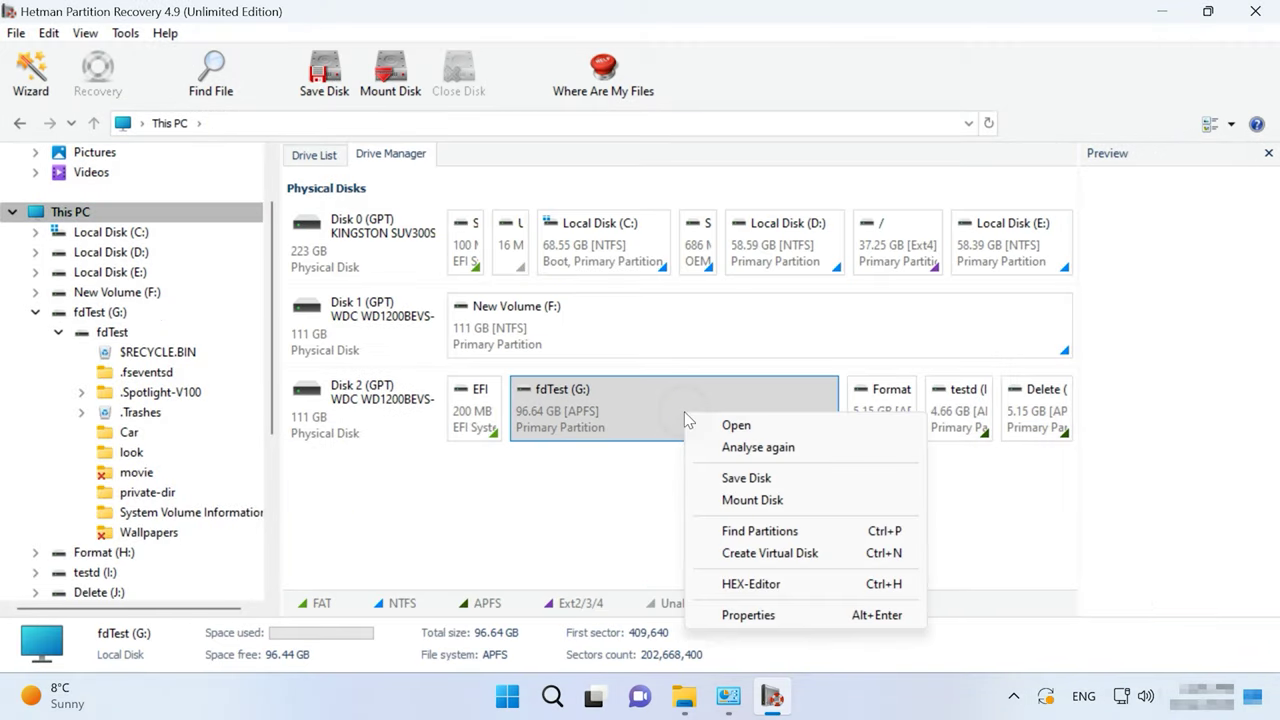
{"action": "left_click", "coordinate": [762, 480]}
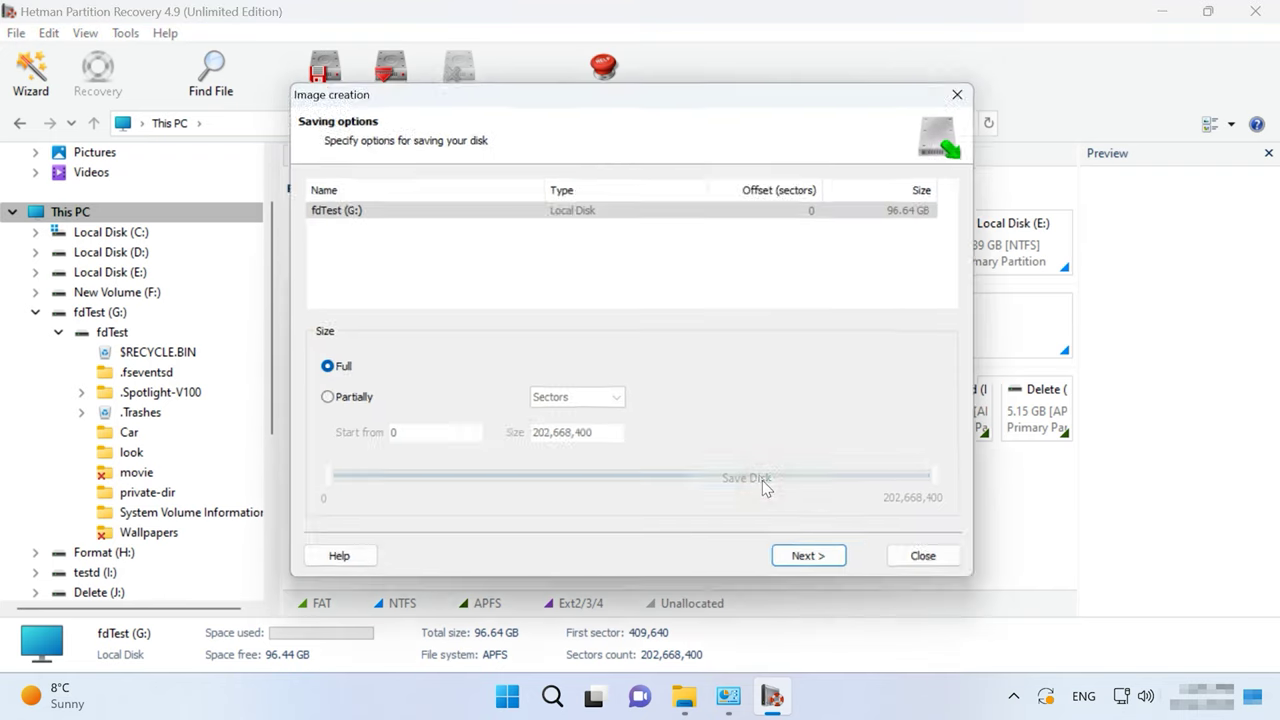
{"action": "left_click", "coordinate": [822, 571]}
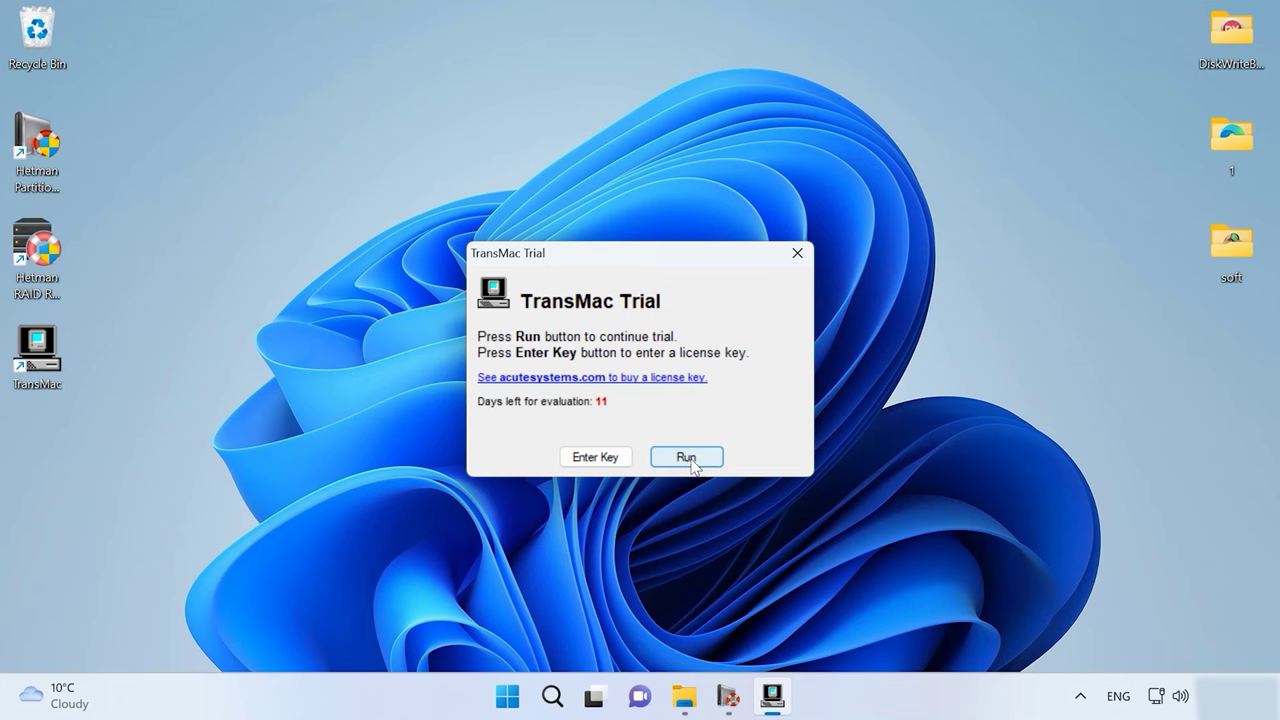
Continue the TransMac trial and open the fdTest volume on the second WDC WD1200BEVS-22UST0 disk.
{"action": "left_click", "coordinate": [686, 458]}
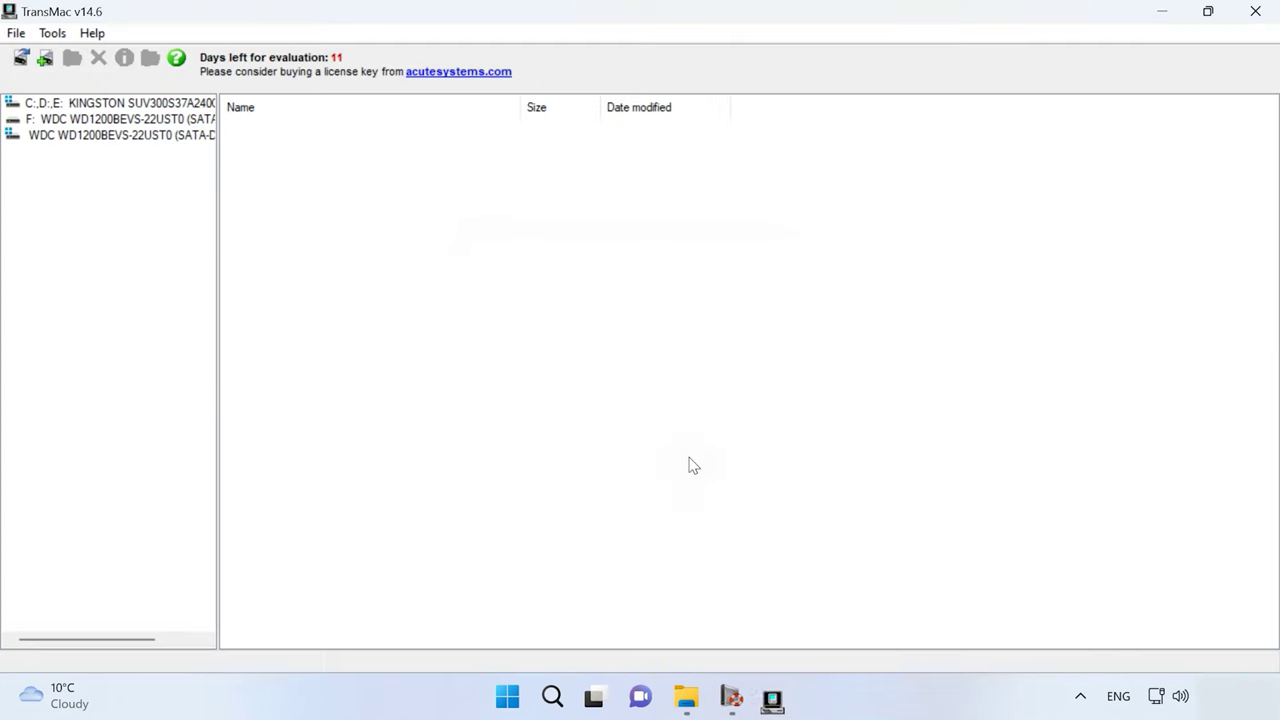
{"action": "double_click", "coordinate": [116, 136]}
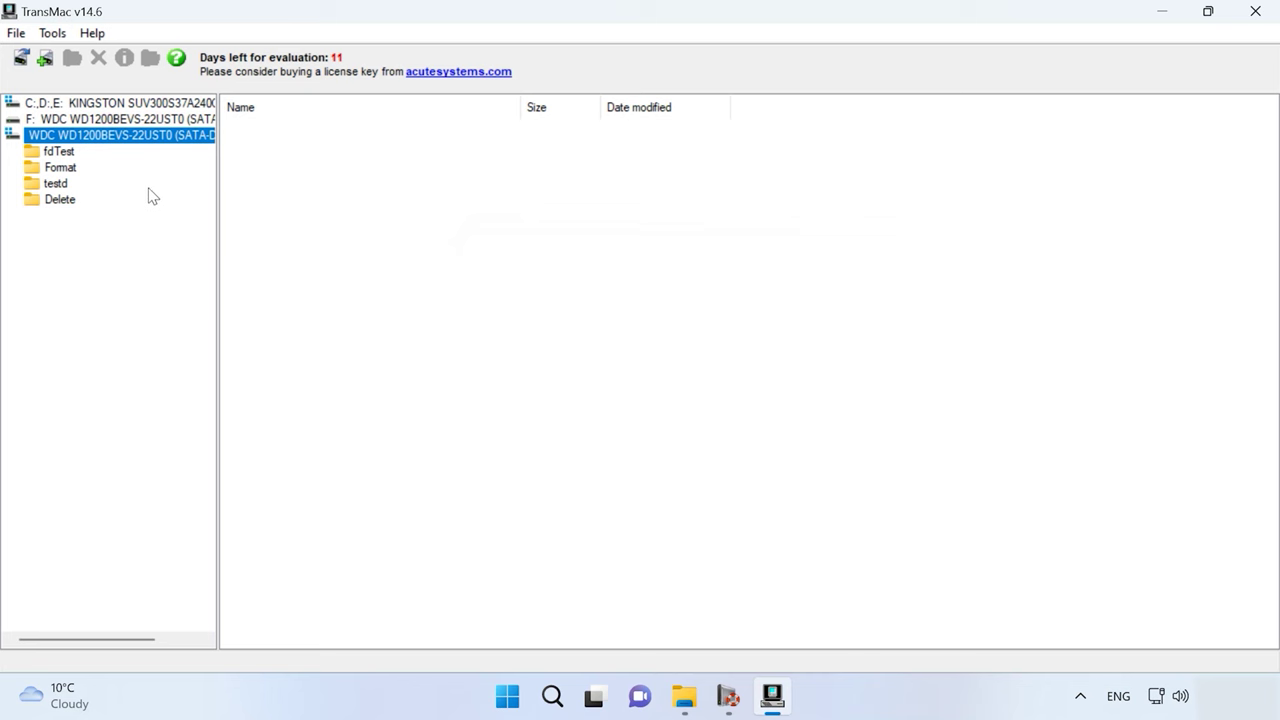
{"action": "left_click", "coordinate": [56, 151]}
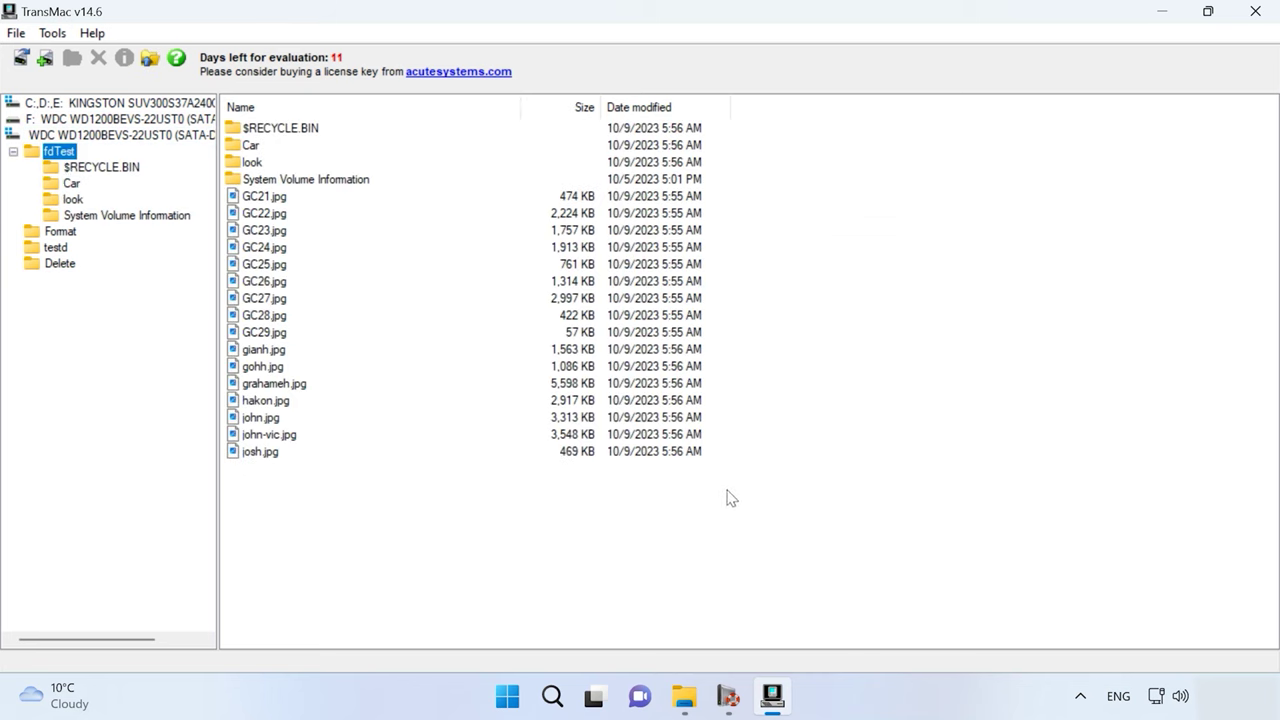
Open GC21.jpg from the fdTest volume to view the picture, and close the image viewer.
{"action": "left_click", "coordinate": [271, 198]}
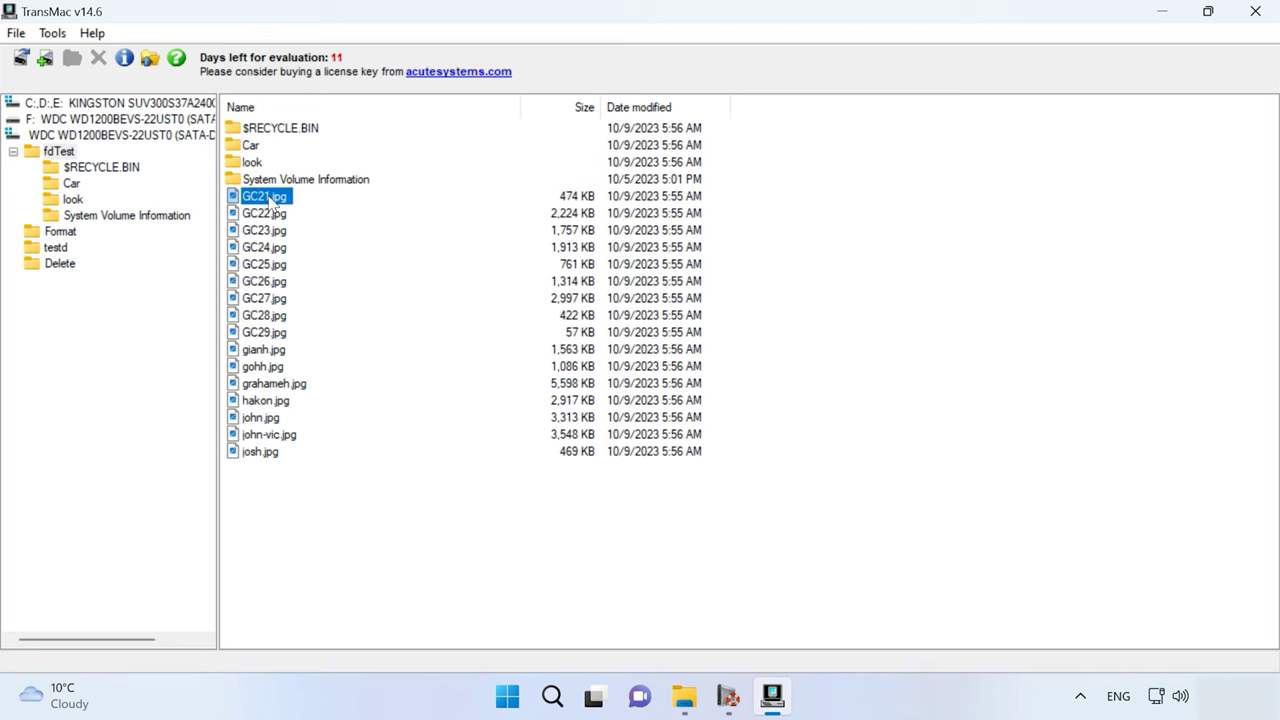
{"action": "double_click", "coordinate": [271, 197]}
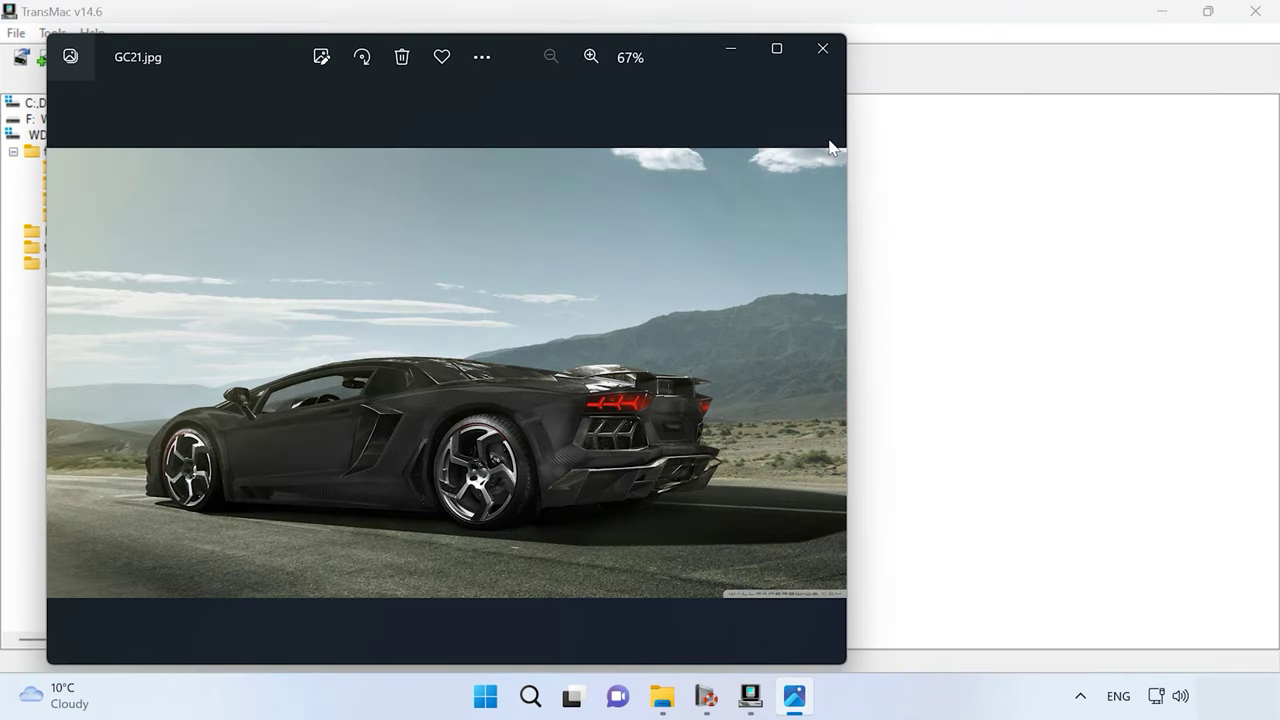
{"action": "left_click", "coordinate": [822, 48]}
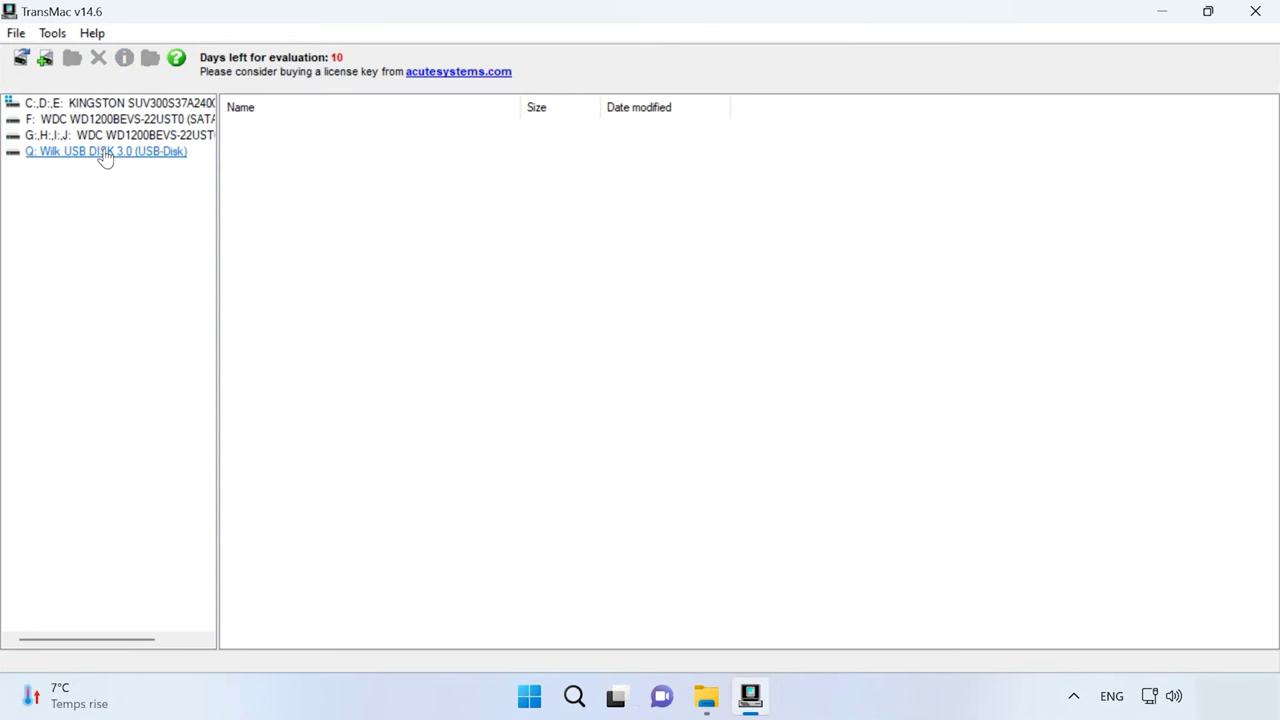
Try to open the Wilk USB DISK 3.0 (Q:) in TransMac and dismiss the message.
{"action": "left_click", "coordinate": [105, 152]}
{"action": "left_click", "coordinate": [638, 362]}
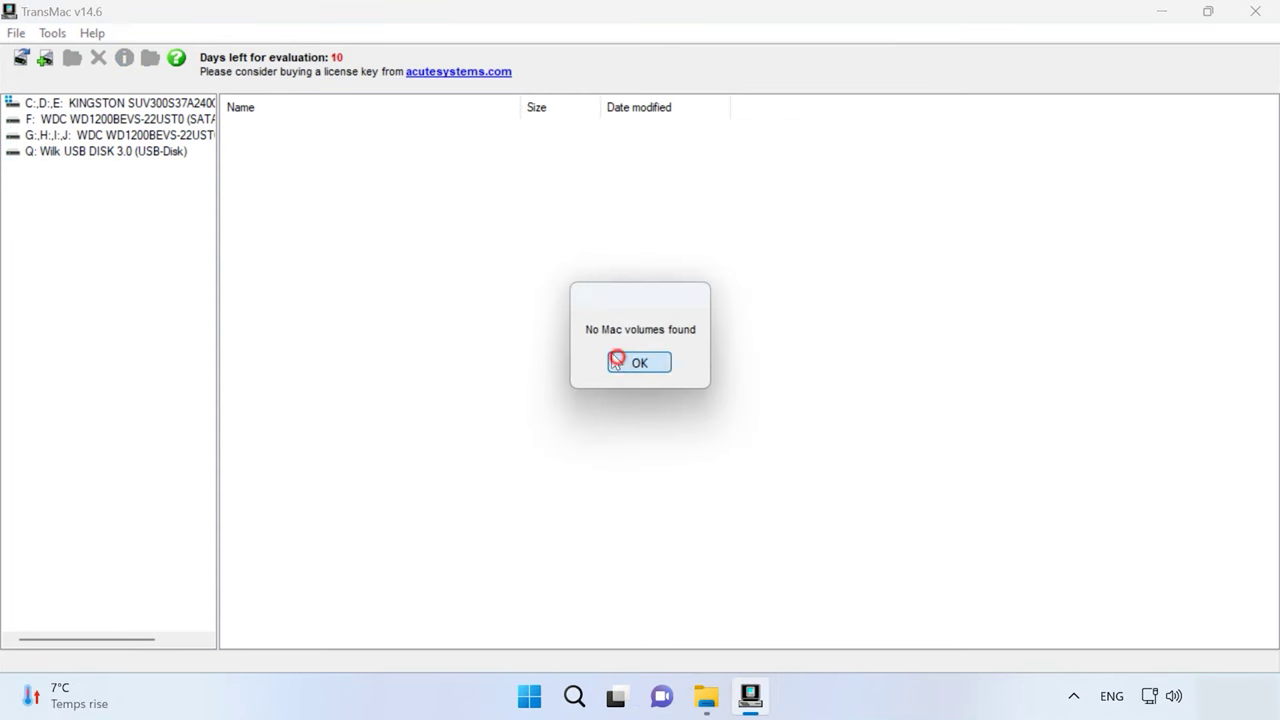
Format the Wilk USB DISK 3.0 (Q:) for Mac with the volume name Untitled, and open the new volume.
{"action": "right_click", "coordinate": [133, 153]}
{"action": "left_click", "coordinate": [213, 190]}
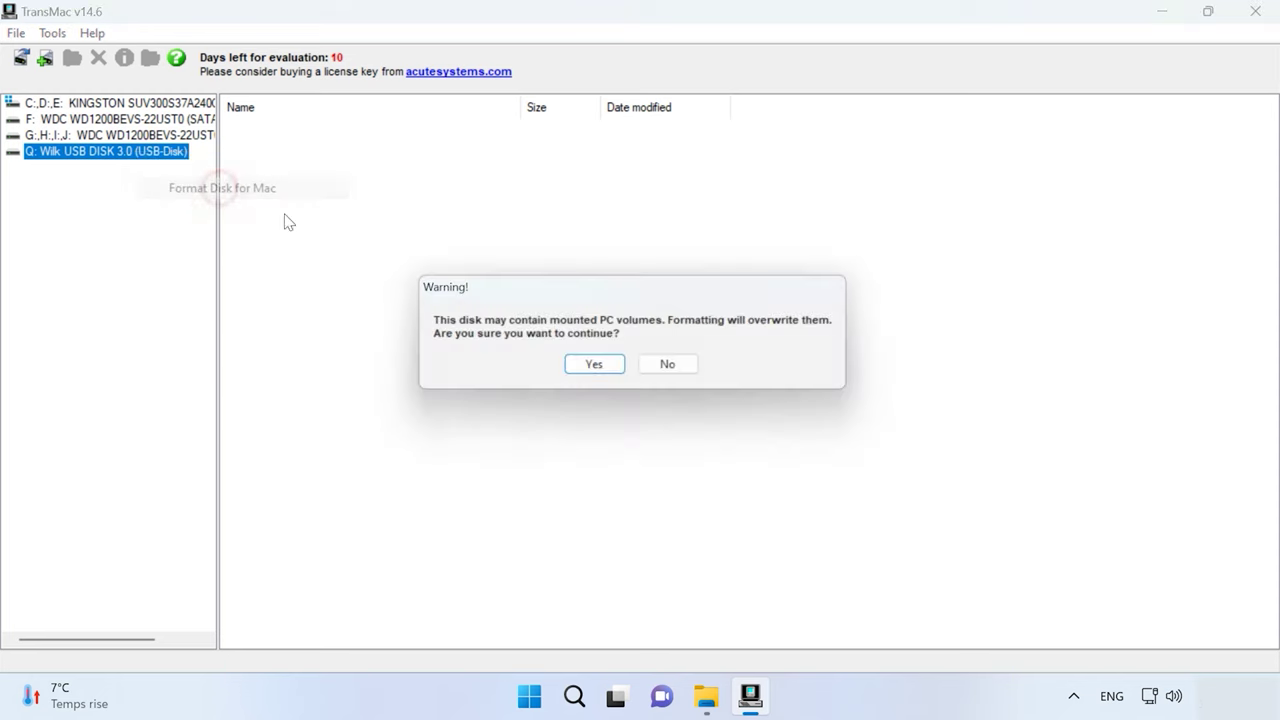
{"action": "left_click", "coordinate": [600, 369]}
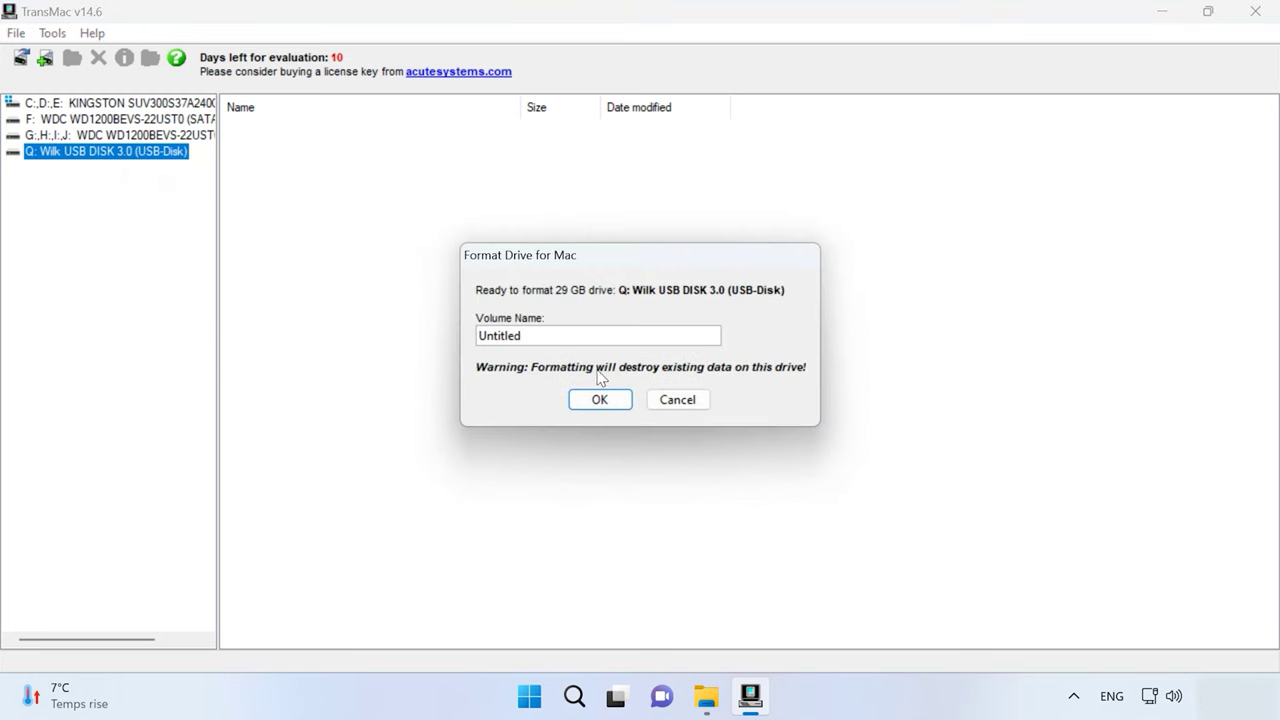
{"action": "left_click", "coordinate": [596, 399]}
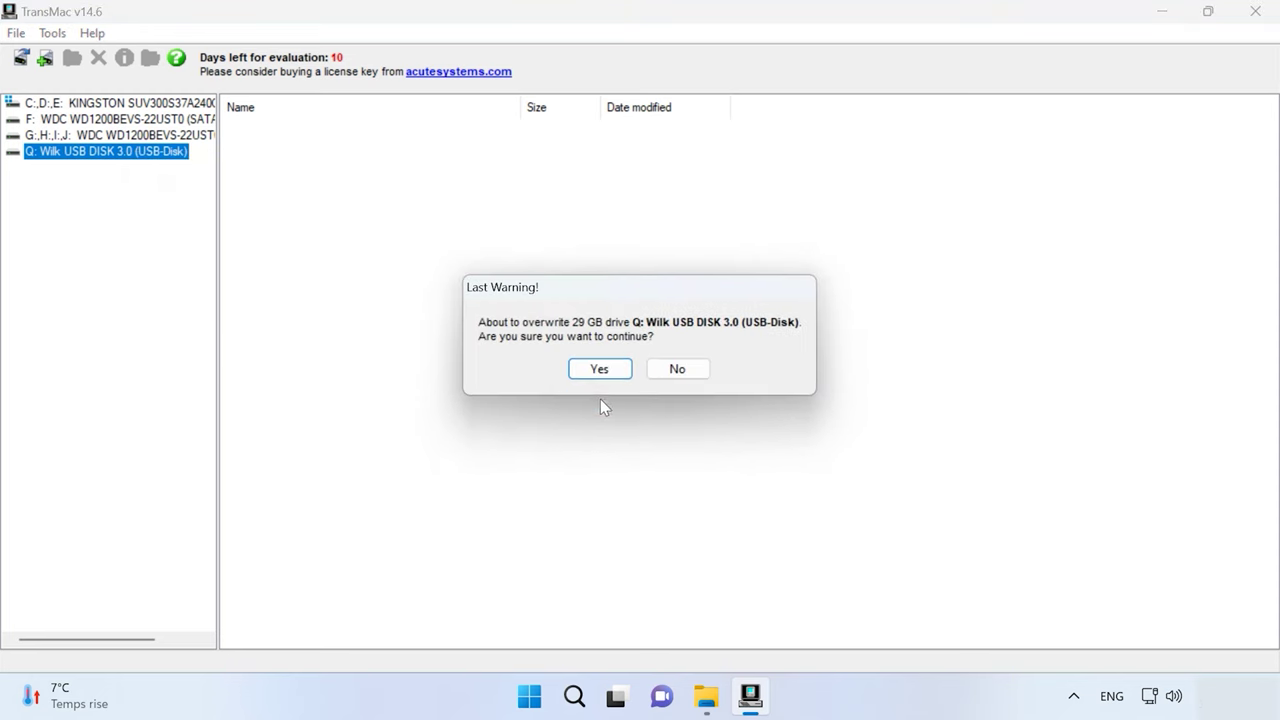
{"action": "left_click", "coordinate": [612, 370]}
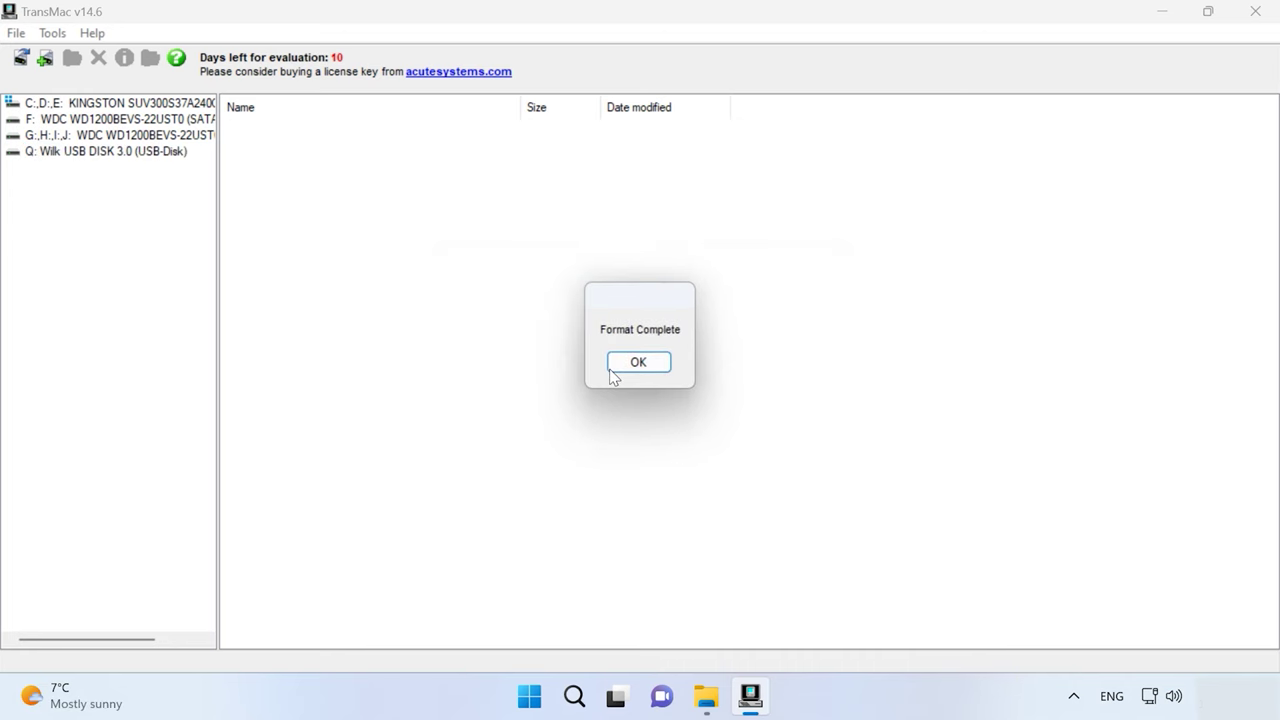
{"action": "left_click", "coordinate": [630, 350]}
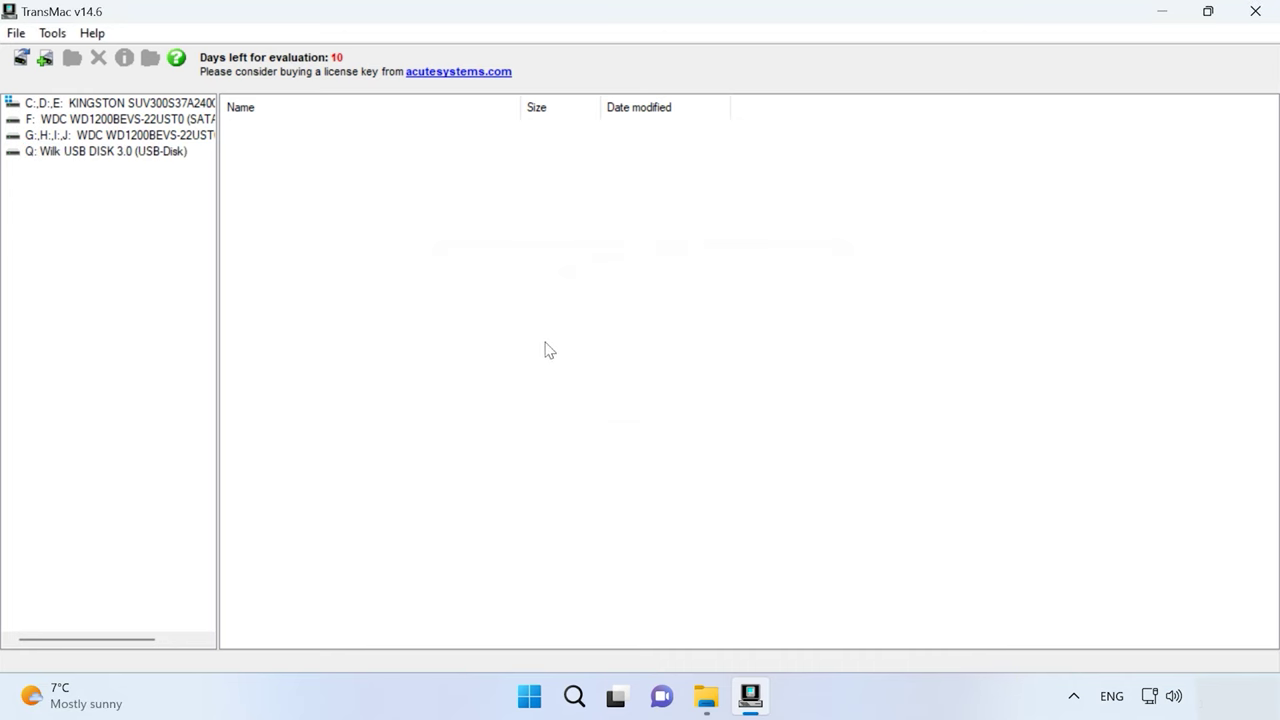
{"action": "left_click", "coordinate": [100, 152]}
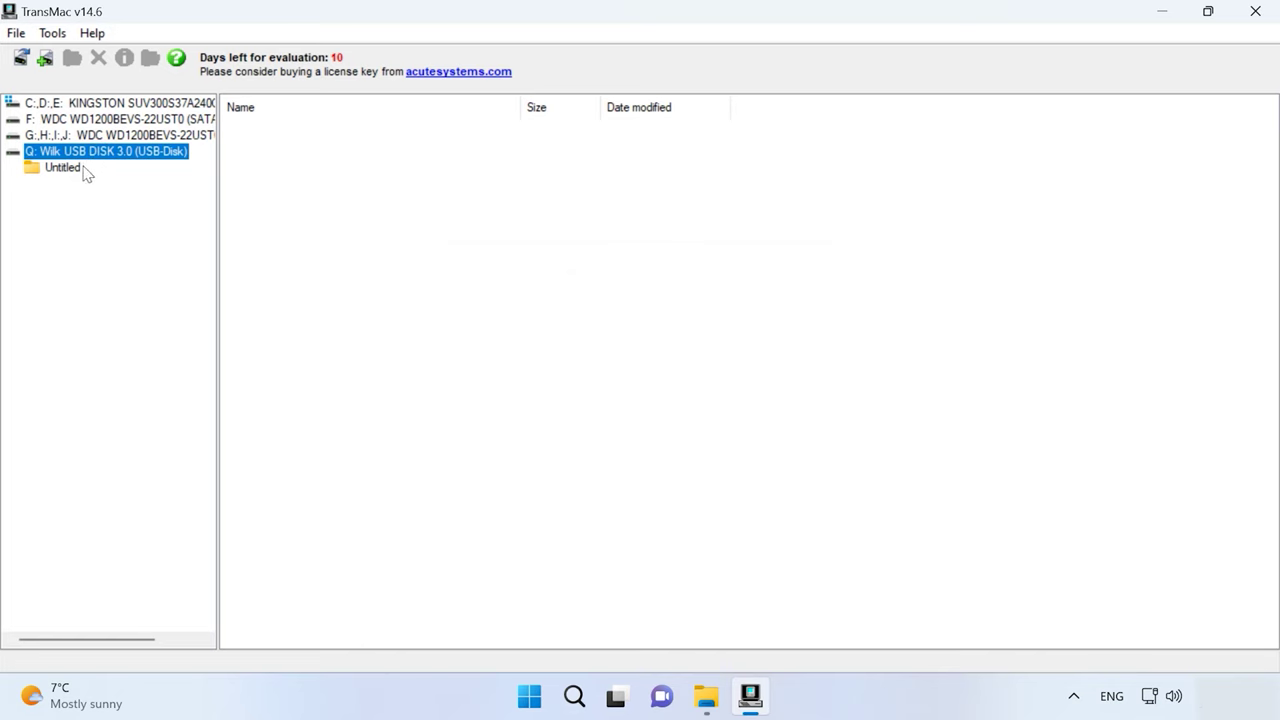
{"action": "left_click", "coordinate": [78, 170]}
Look through the Car folder of the fdTest volume, including the actions for 019.jpg, and return to the volume's root.
{"action": "left_click", "coordinate": [108, 187]}
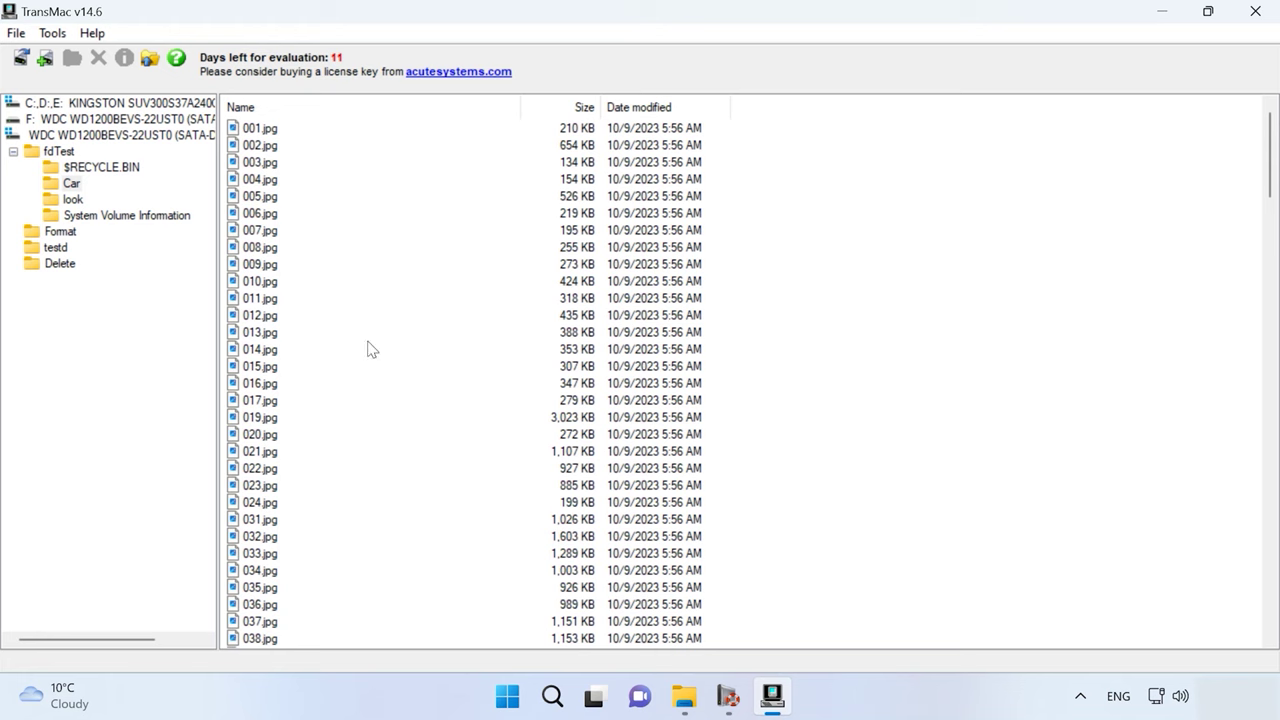
{"action": "right_click", "coordinate": [262, 419]}
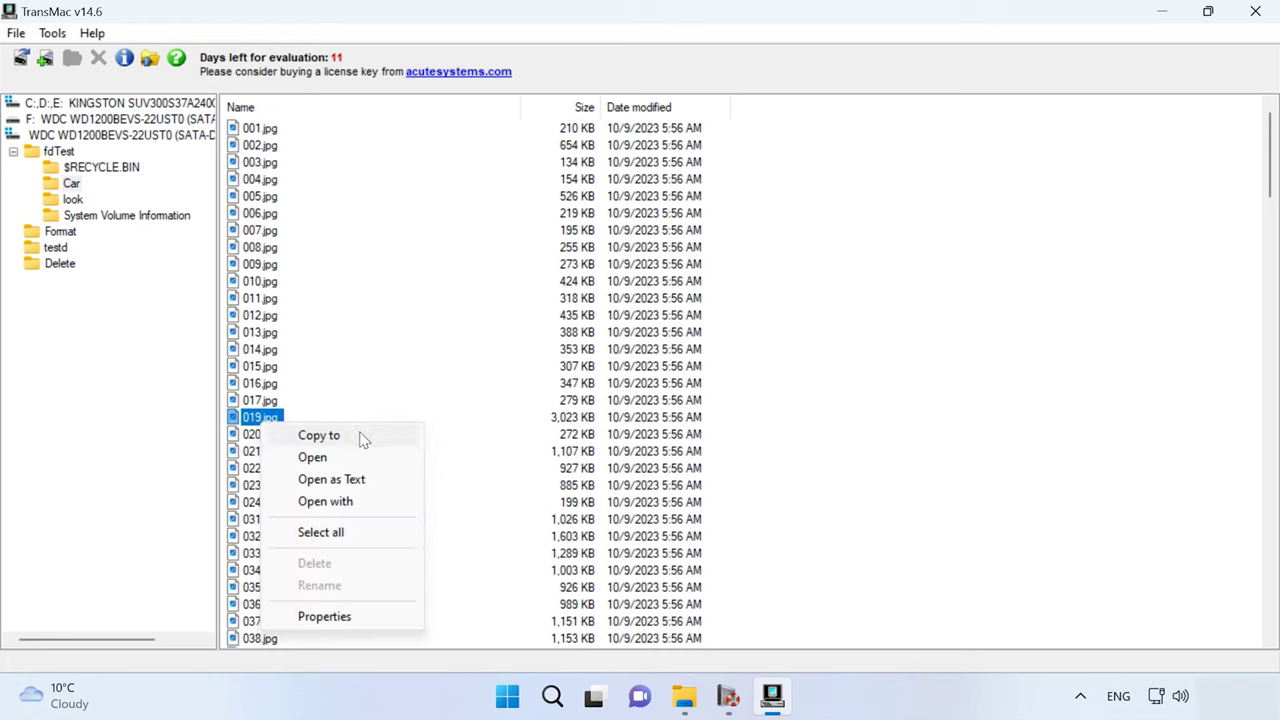
{"action": "left_click", "coordinate": [58, 152]}
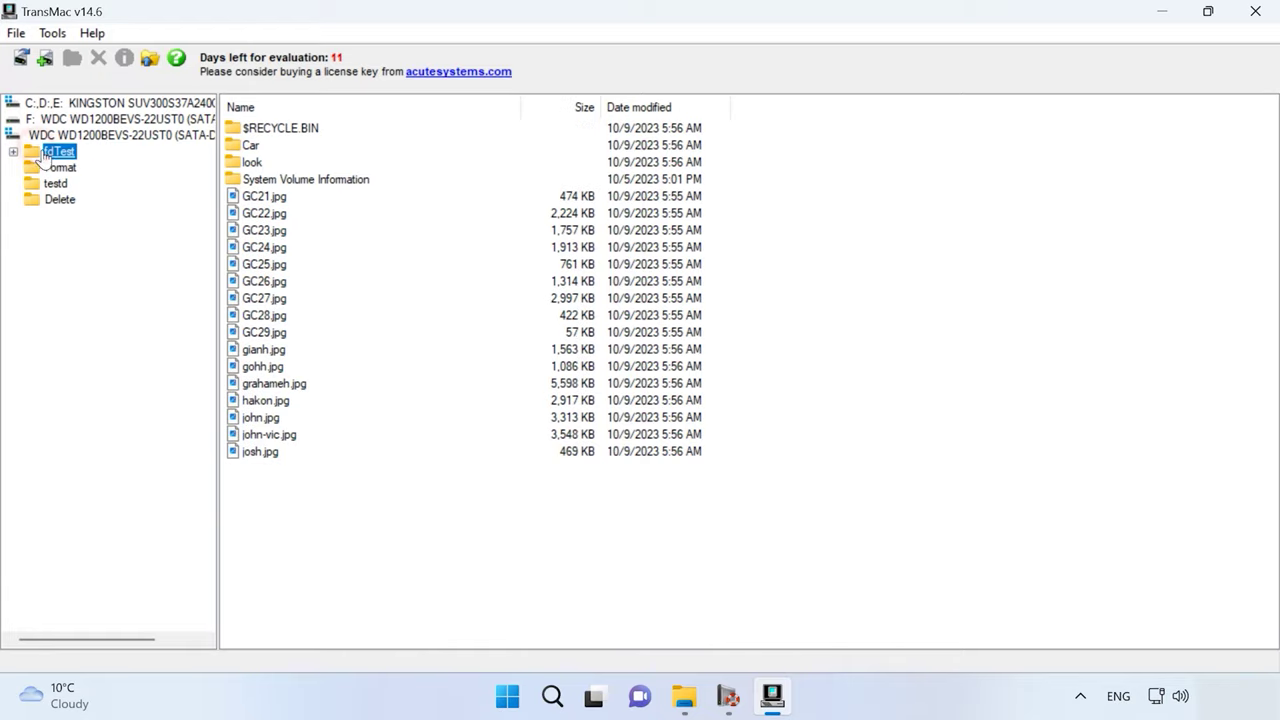
{"action": "left_click", "coordinate": [535, 500]}
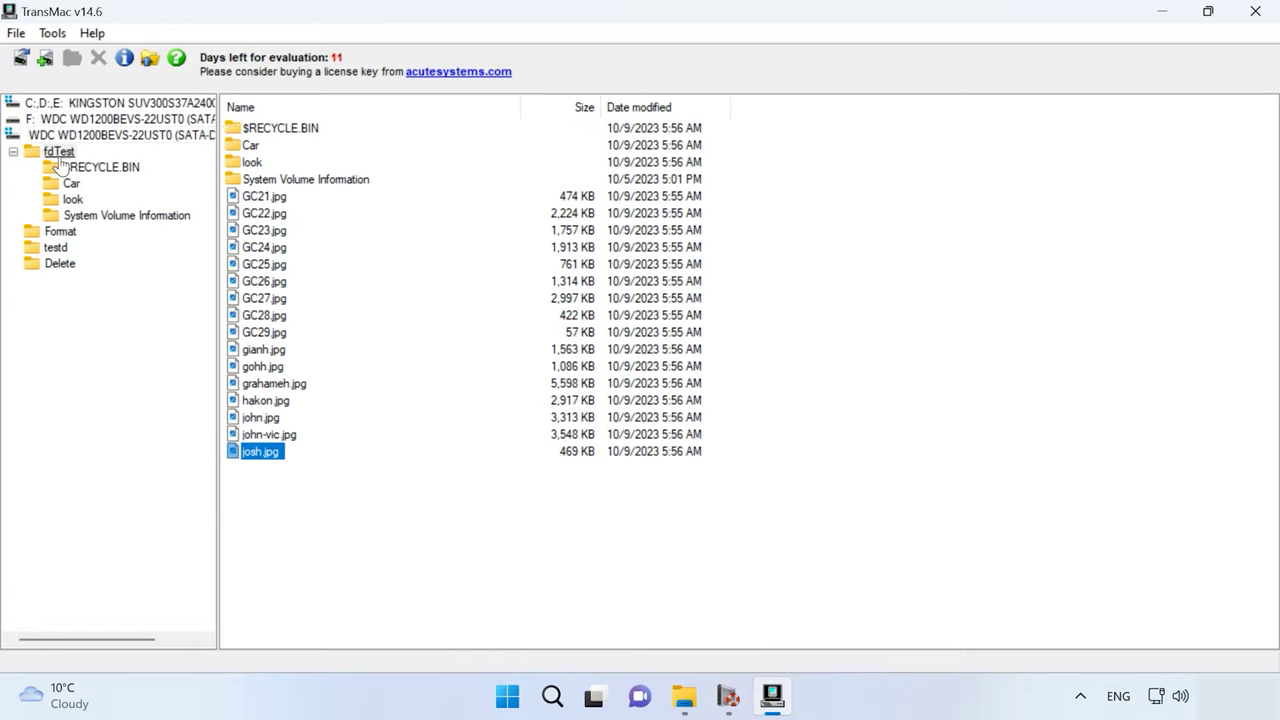
{"action": "right_click", "coordinate": [88, 137]}
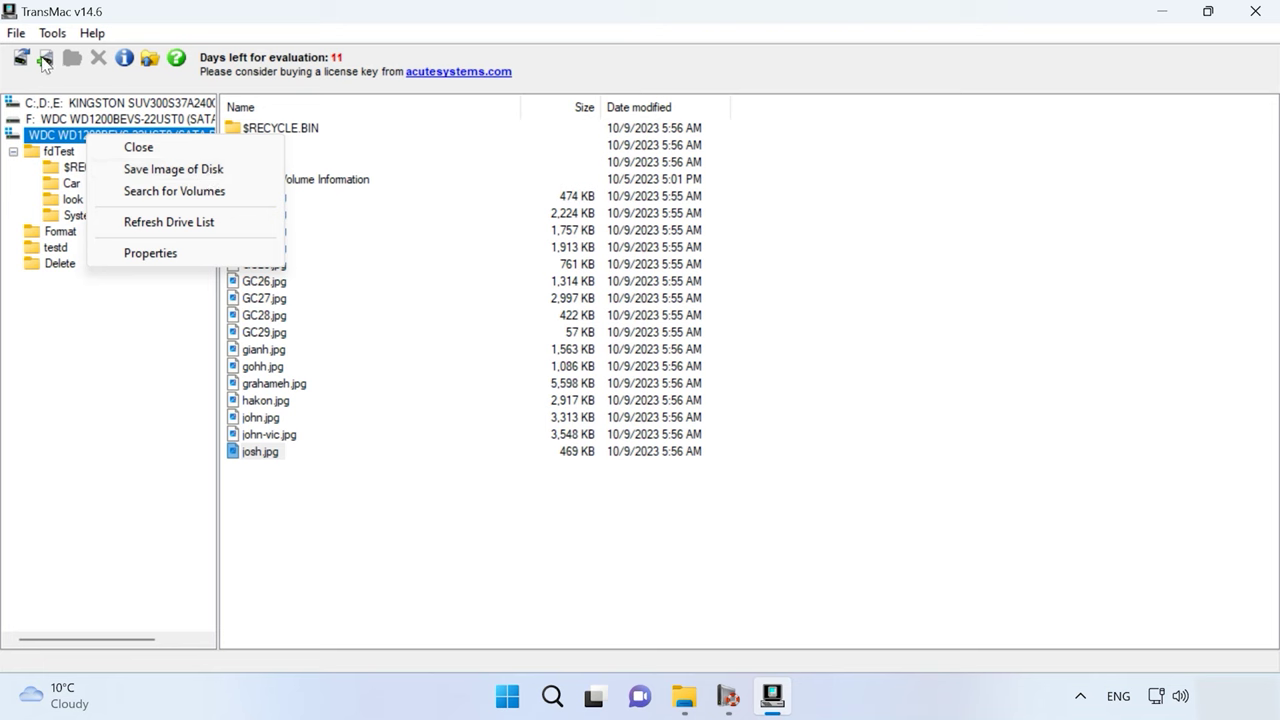
{"action": "left_click", "coordinate": [45, 62]}
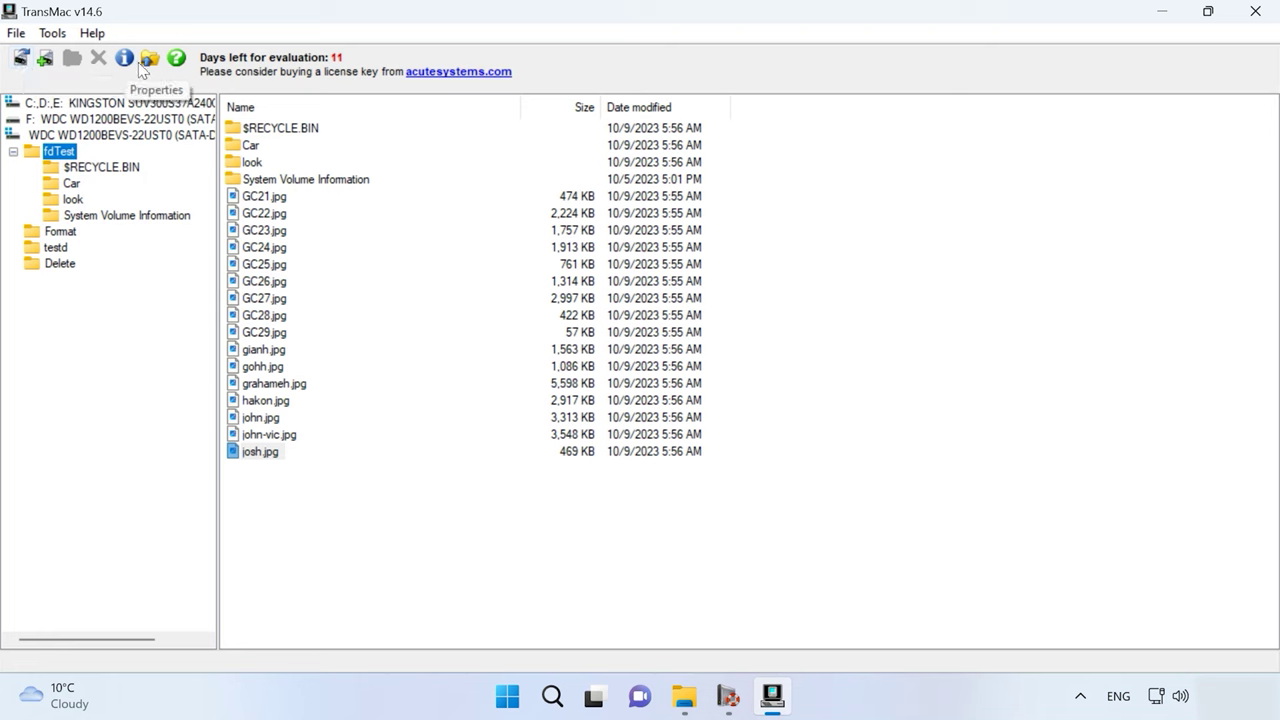
{"action": "left_click", "coordinate": [12, 35]}
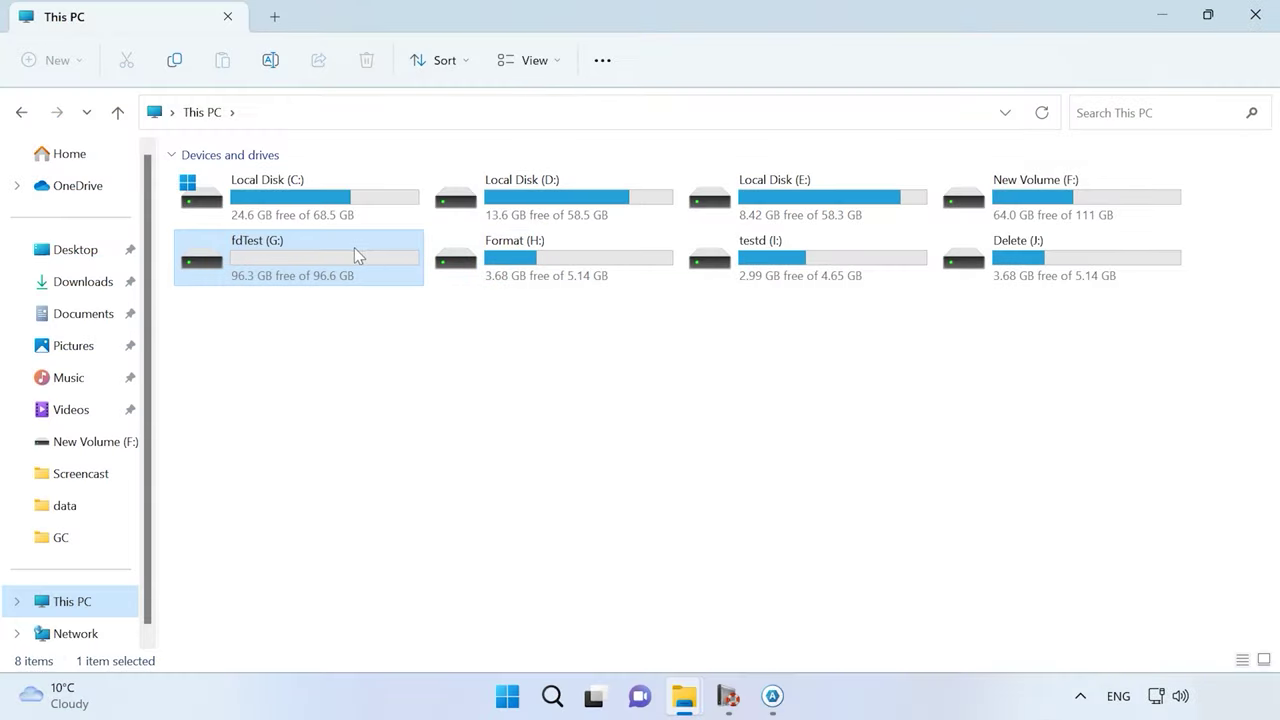
Open fdTest (G:) in File Explorer and look through the pictures in its Car folder.
{"action": "double_click", "coordinate": [354, 250]}
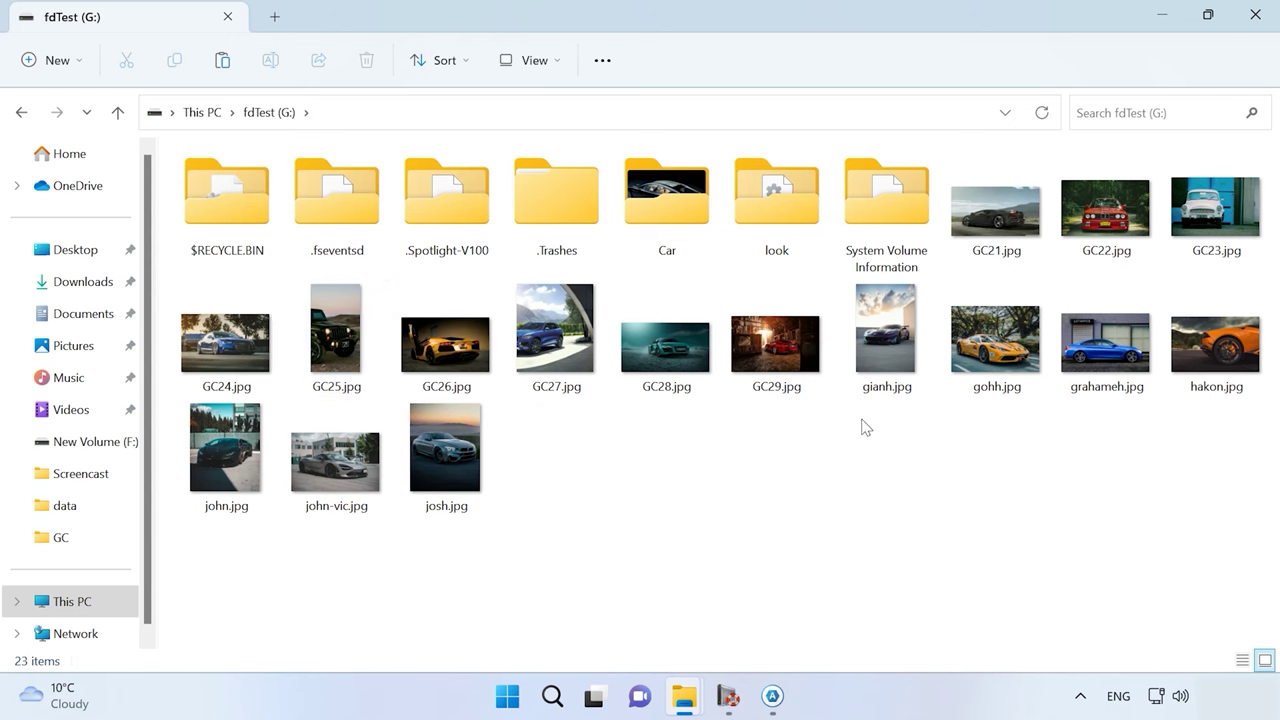
{"action": "double_click", "coordinate": [662, 210]}
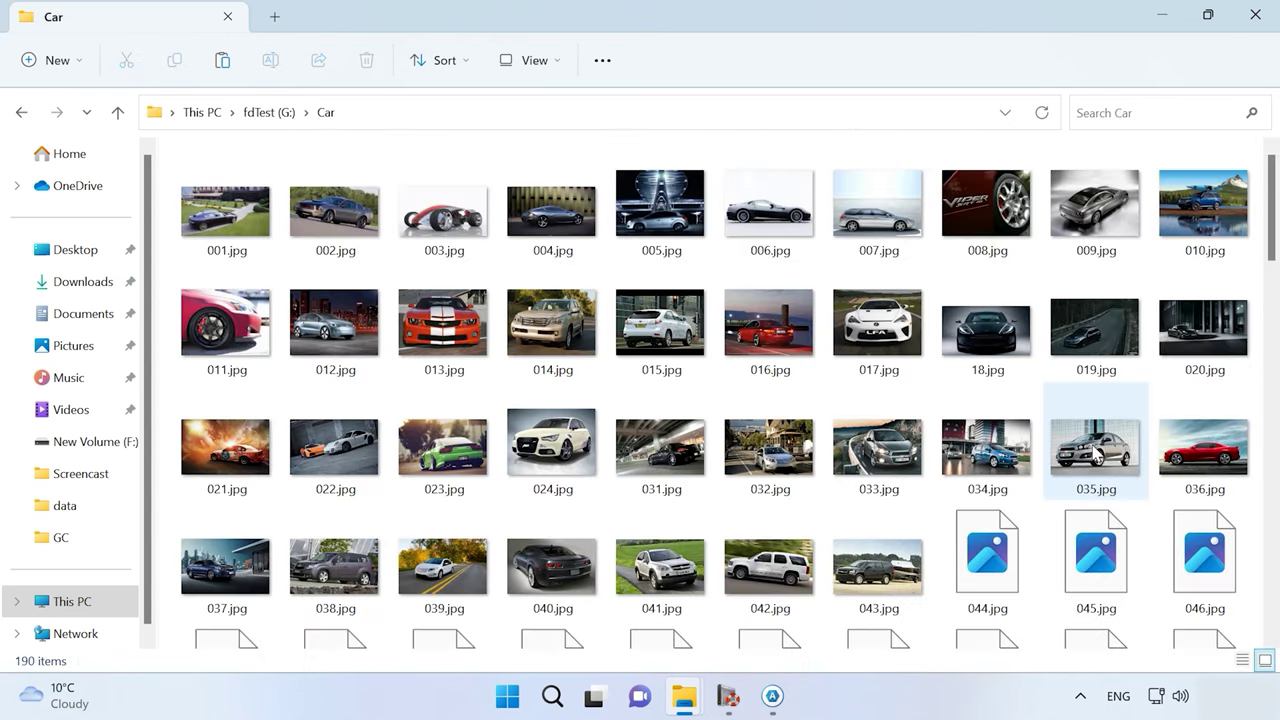
{"action": "scroll", "coordinate": [1096, 451], "scroll_direction": "down", "scroll_amount": 6}
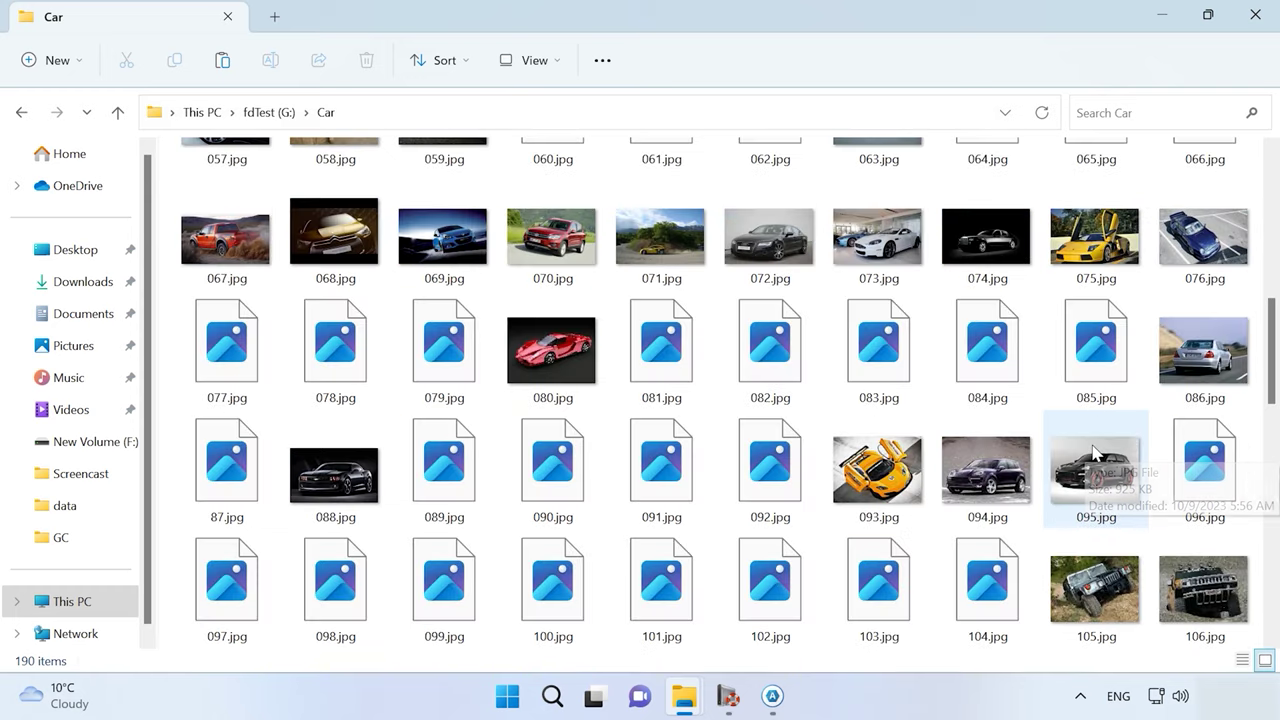
{"action": "scroll", "coordinate": [1096, 451], "scroll_direction": "down", "scroll_amount": 9}
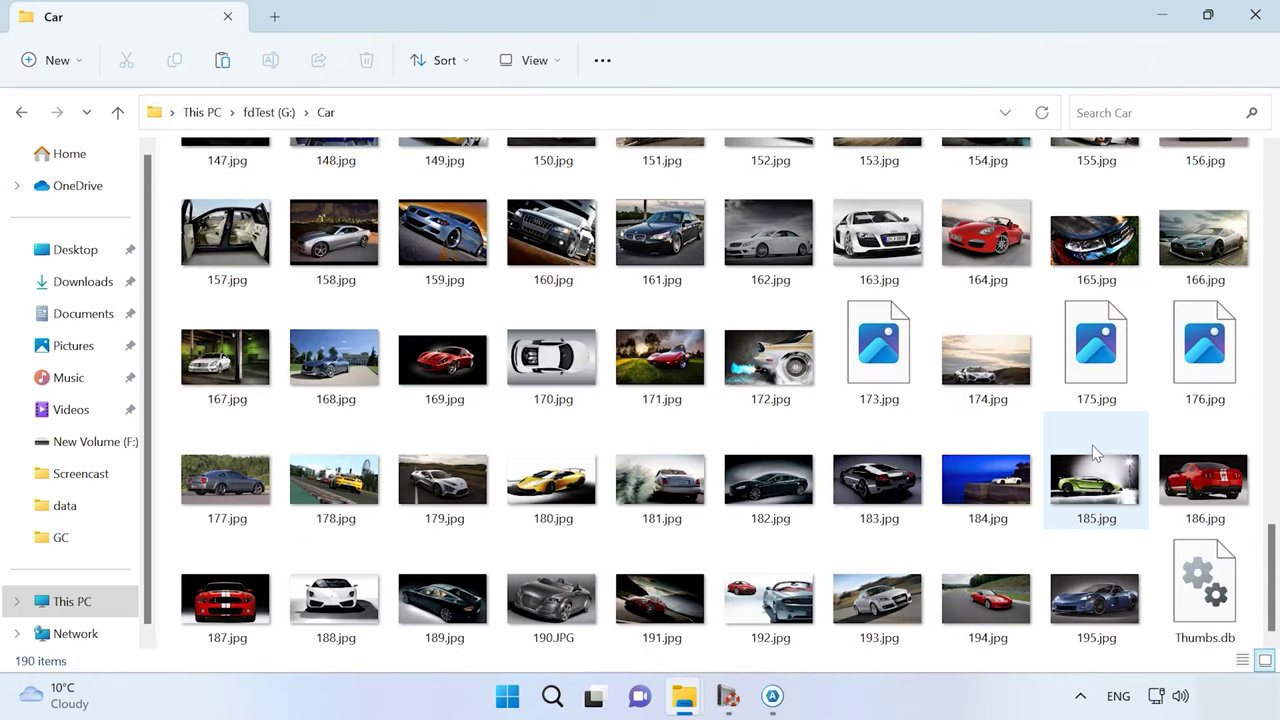
{"action": "scroll", "coordinate": [1092, 452], "scroll_direction": "up", "scroll_amount": 15}
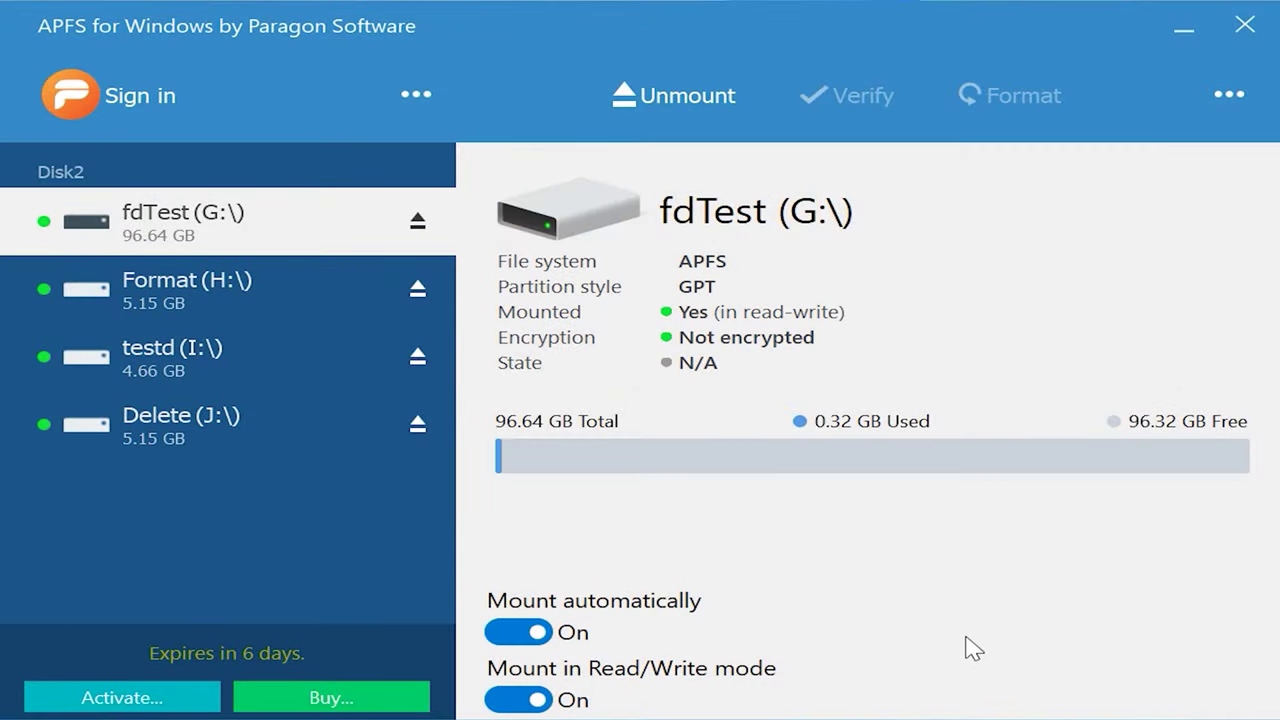
Switch to APFS for Windows by Paragon Software and review its mounting, update and logging settings, closing them without saving.
{"action": "left_click", "coordinate": [414, 94]}
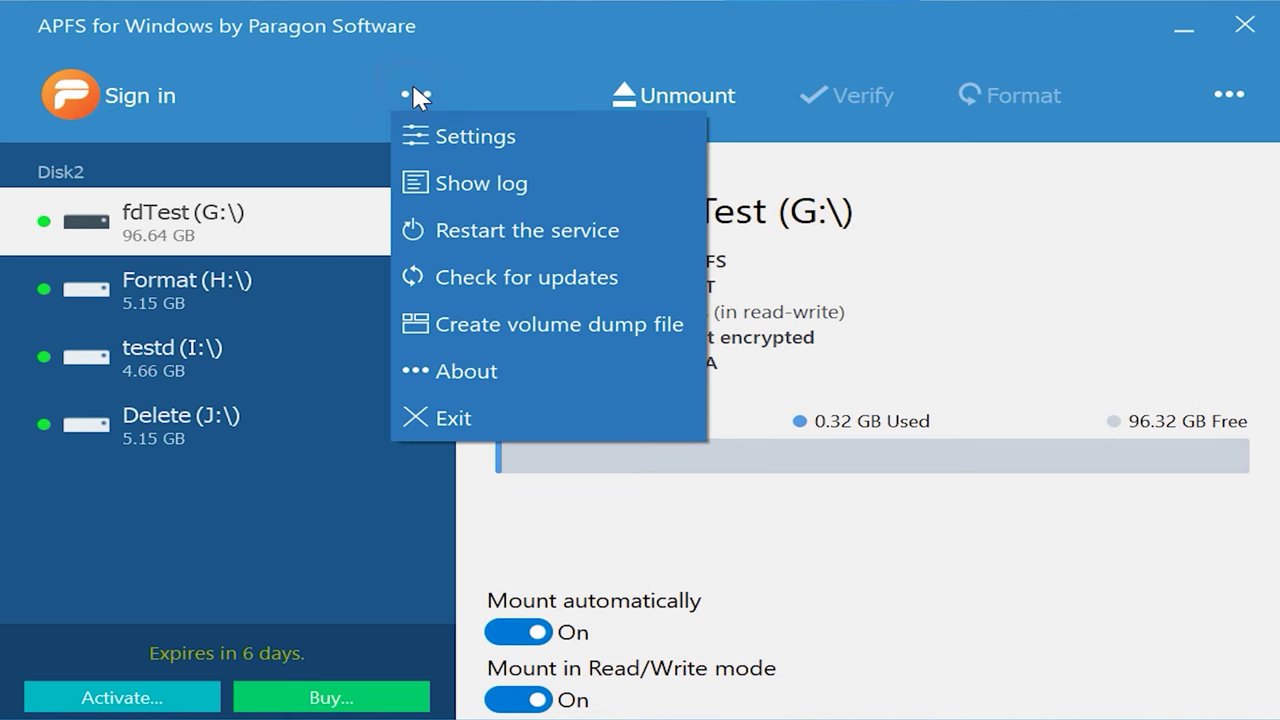
{"action": "left_click", "coordinate": [444, 135]}
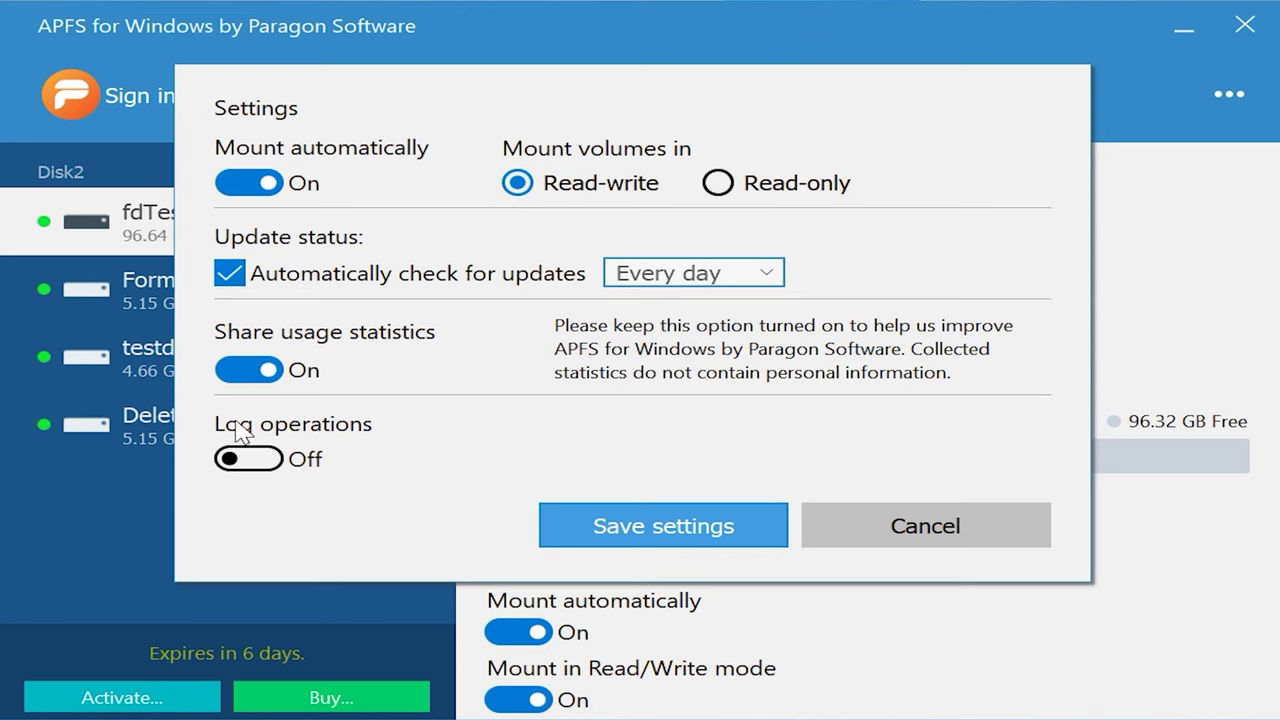
{"action": "left_click", "coordinate": [892, 525]}
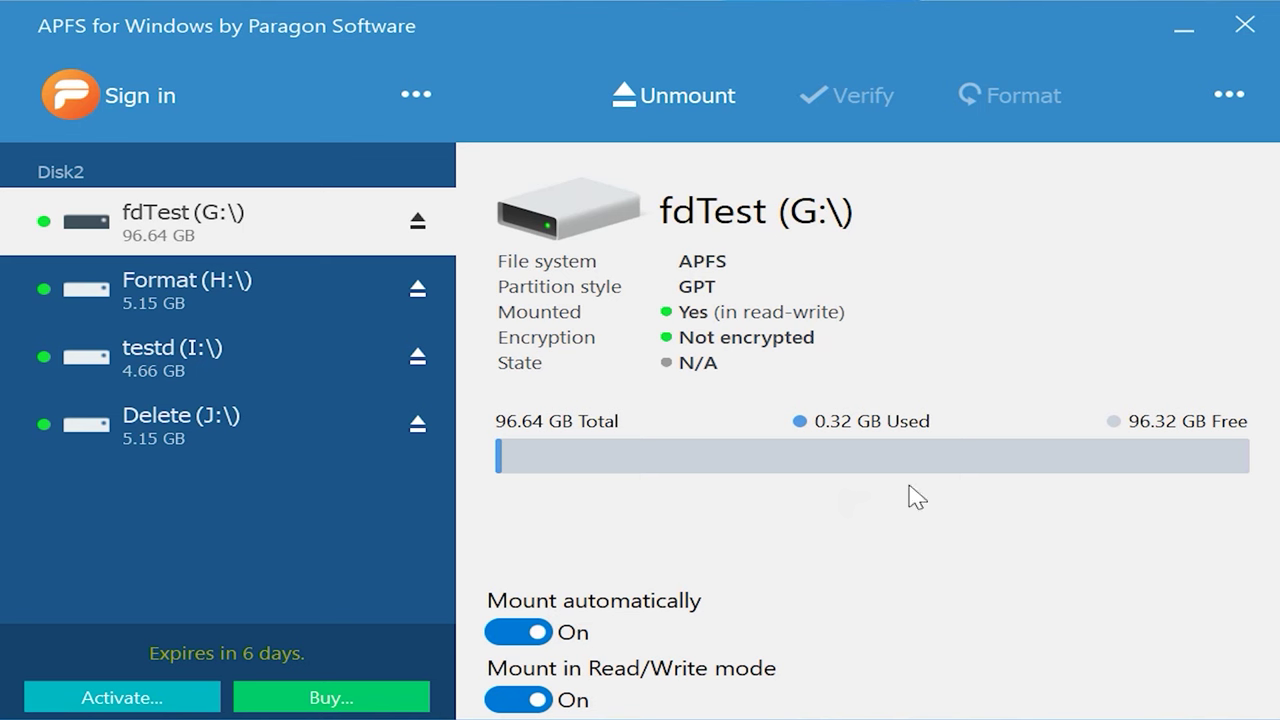
Open the fdTest (G:) volume's contents in File Explorer from APFS for Windows.
{"action": "left_click", "coordinate": [1245, 97]}
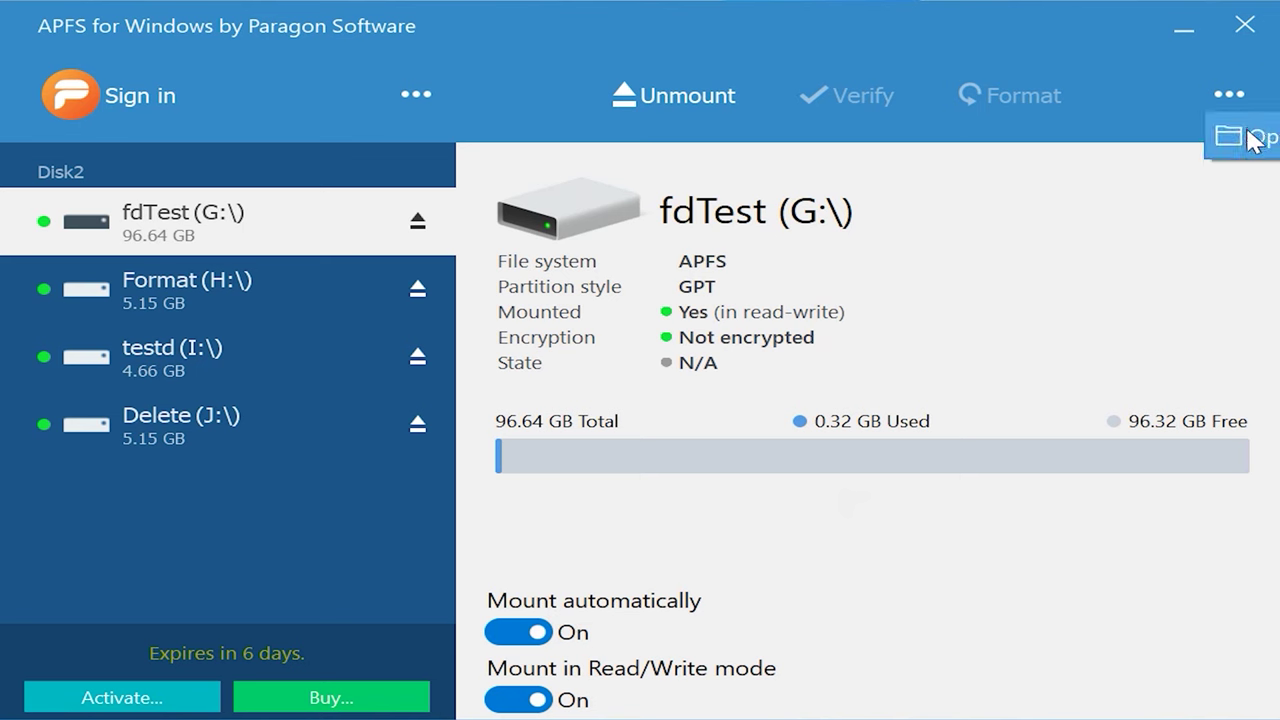
{"action": "left_click", "coordinate": [1258, 136]}
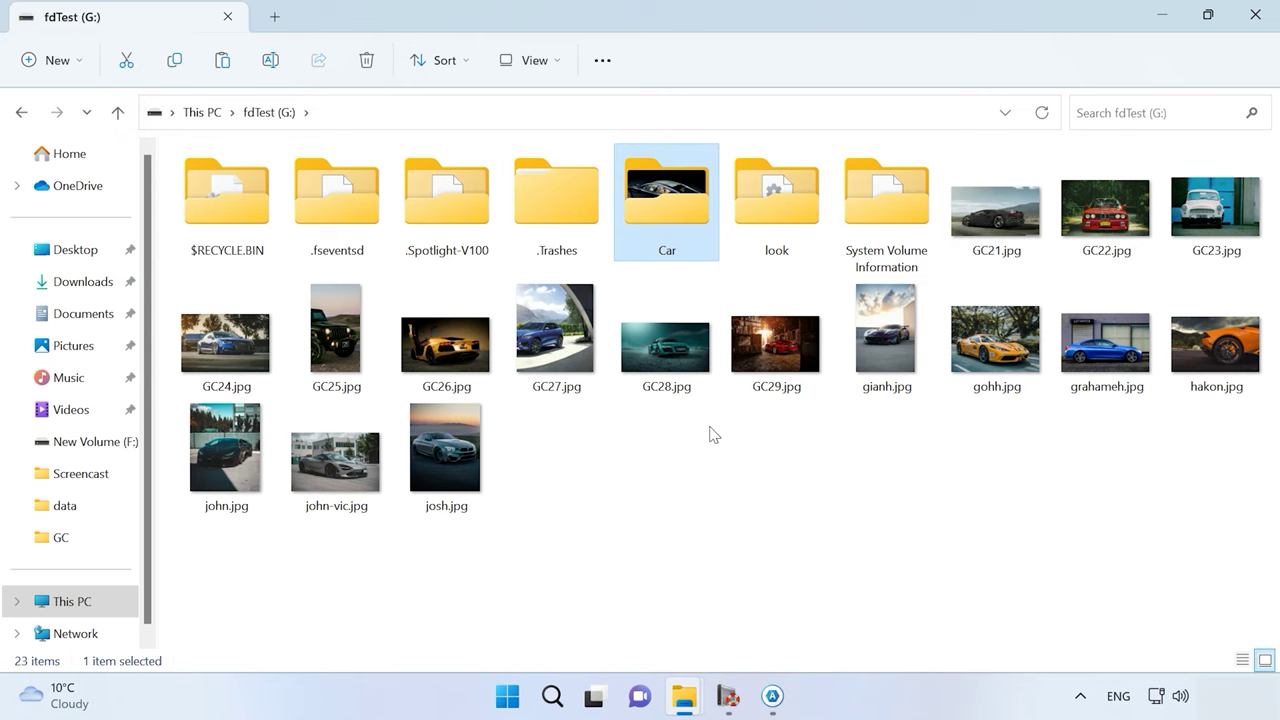
{"action": "left_click", "coordinate": [815, 501]}
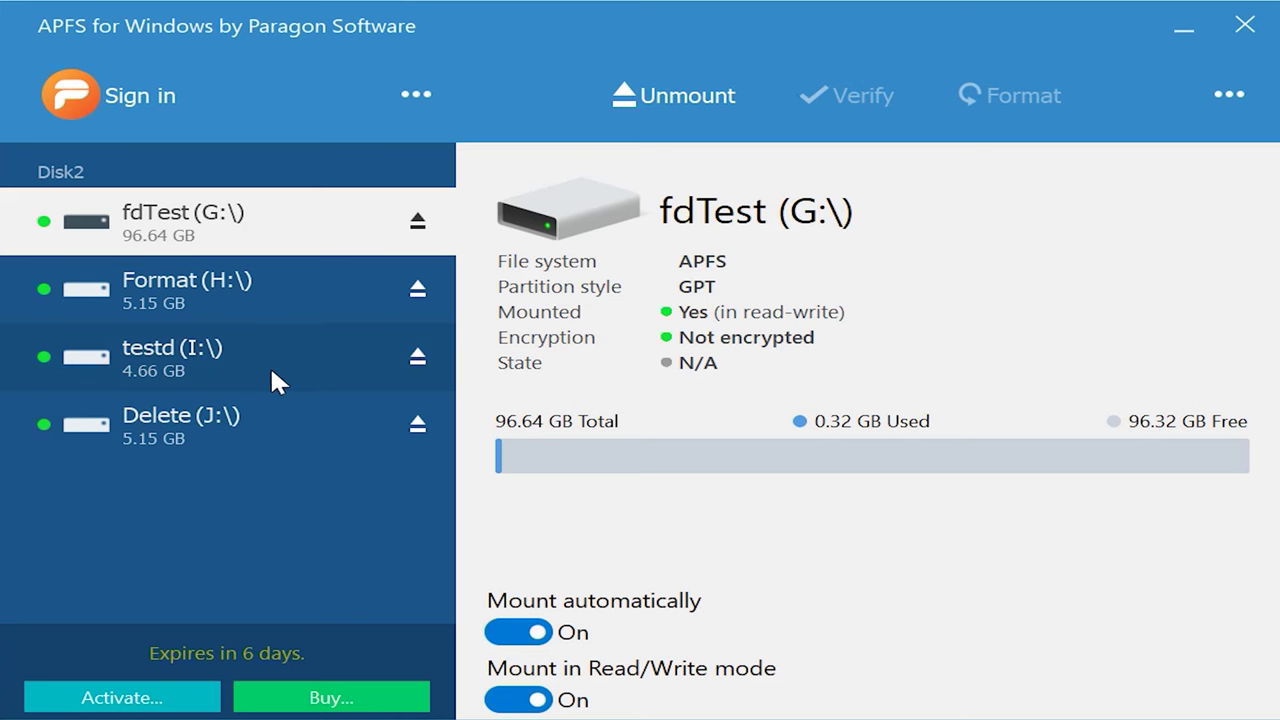
Switch back to APFS for Windows and view the details of the Format, testd, Delete and fdTest volumes in turn.
{"action": "left_click", "coordinate": [255, 280]}
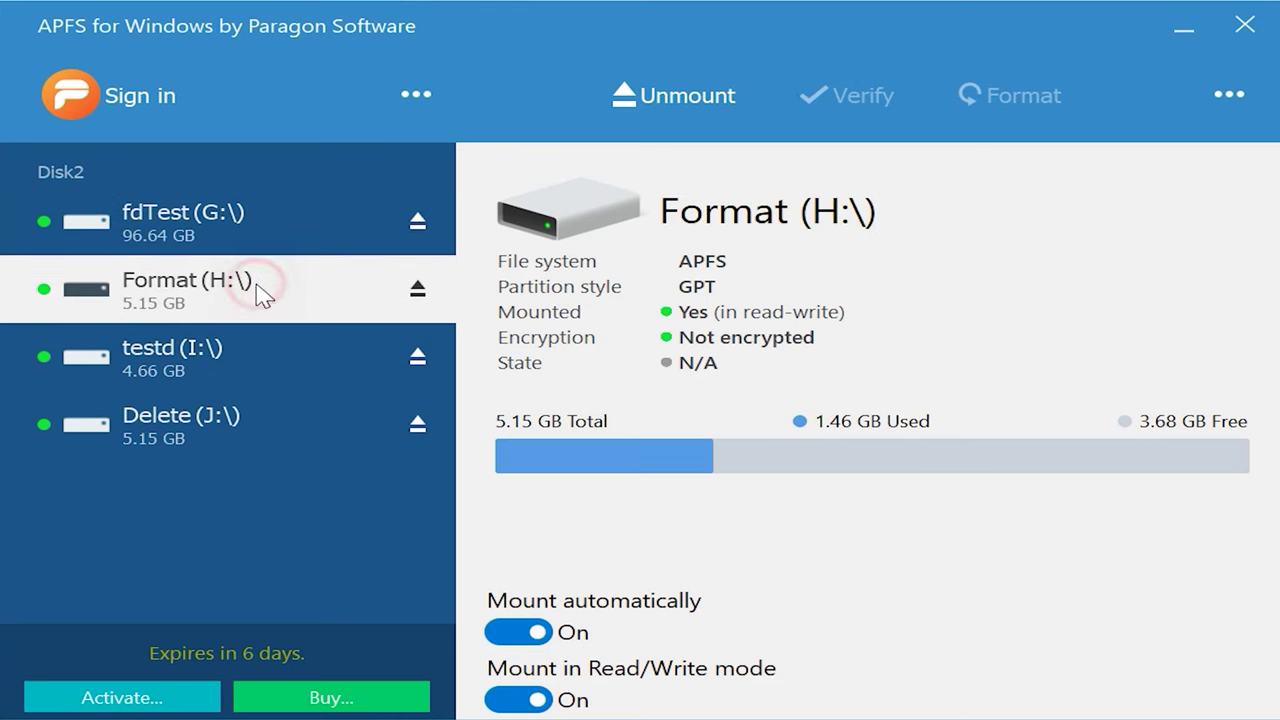
{"action": "left_click", "coordinate": [289, 345]}
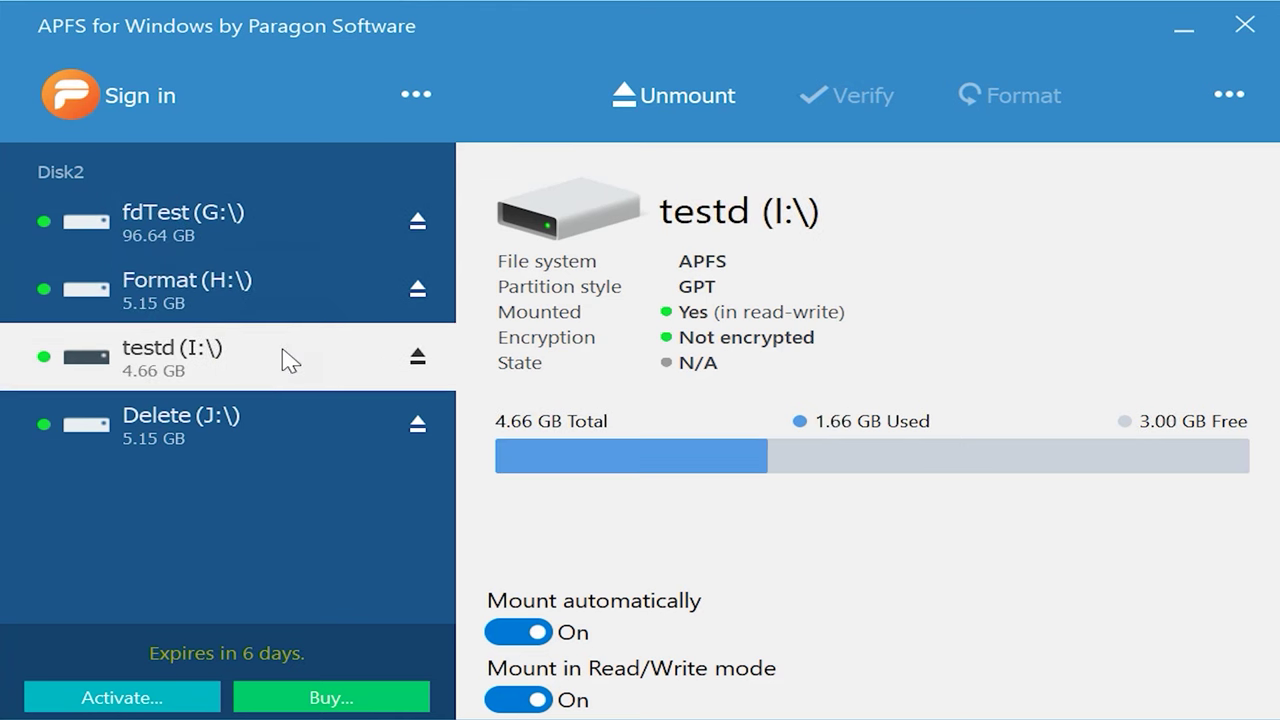
{"action": "left_click", "coordinate": [272, 410]}
{"action": "left_click", "coordinate": [224, 234]}
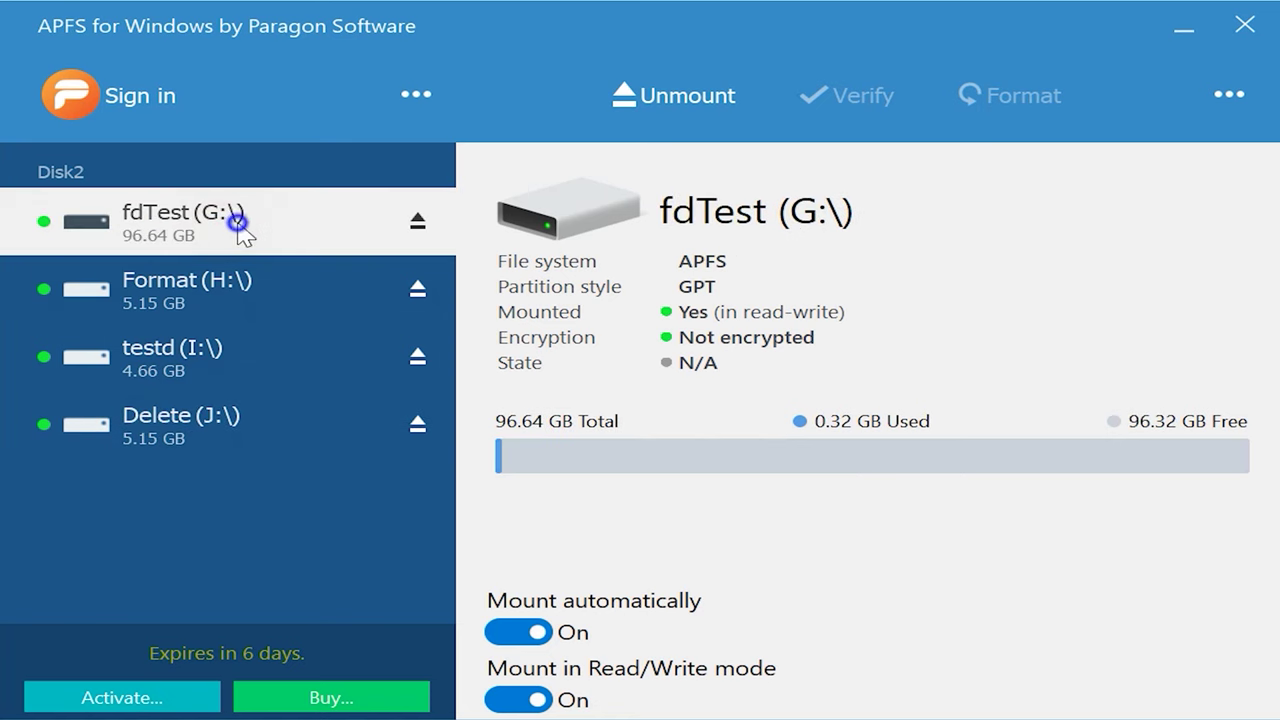
{"action": "left_click", "coordinate": [424, 100]}
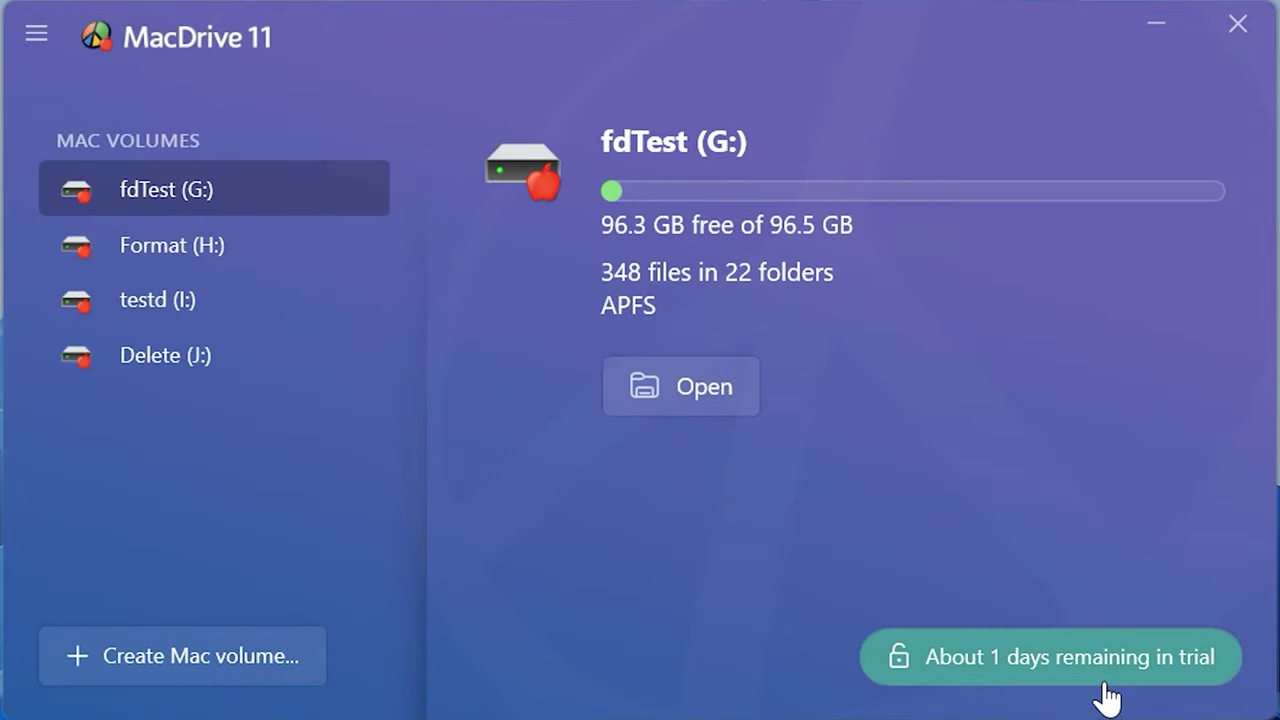
Open the fdTest (G:) volume from MacDrive 11, view its pictures from GC28.jpg through josh.jpg, and close the image viewer.
{"action": "left_click", "coordinate": [666, 386]}
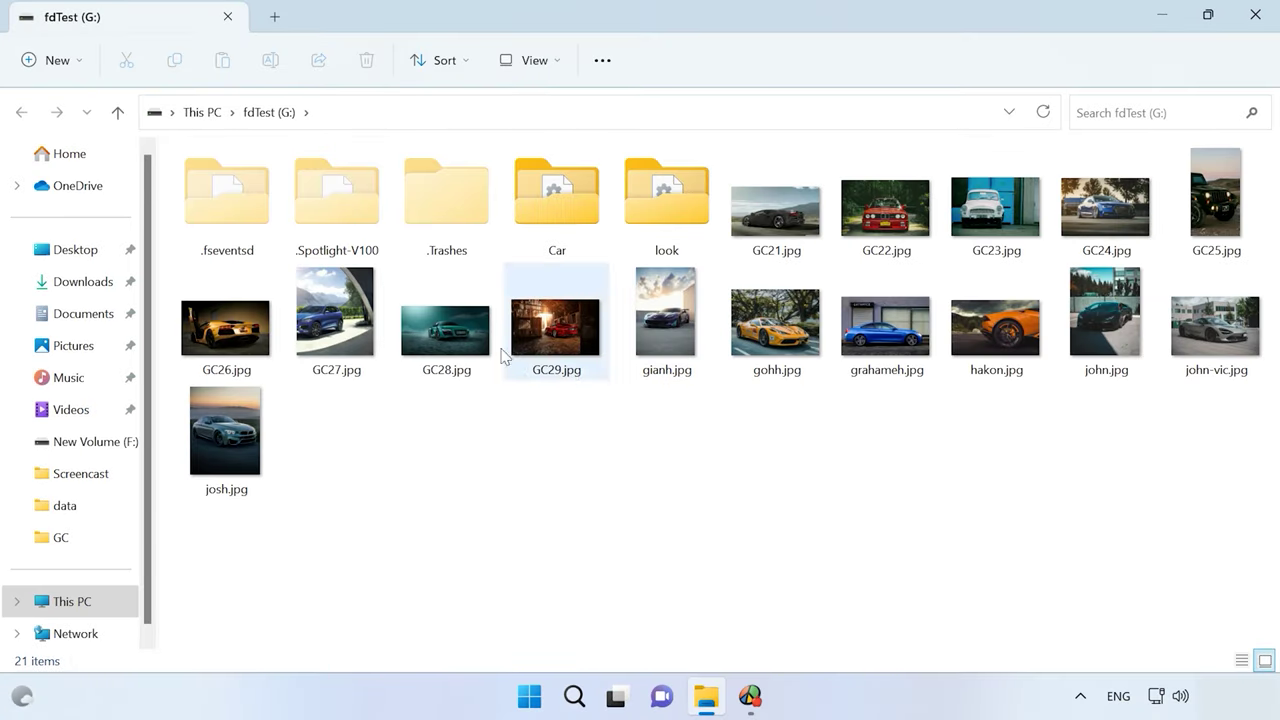
{"action": "double_click", "coordinate": [446, 328]}
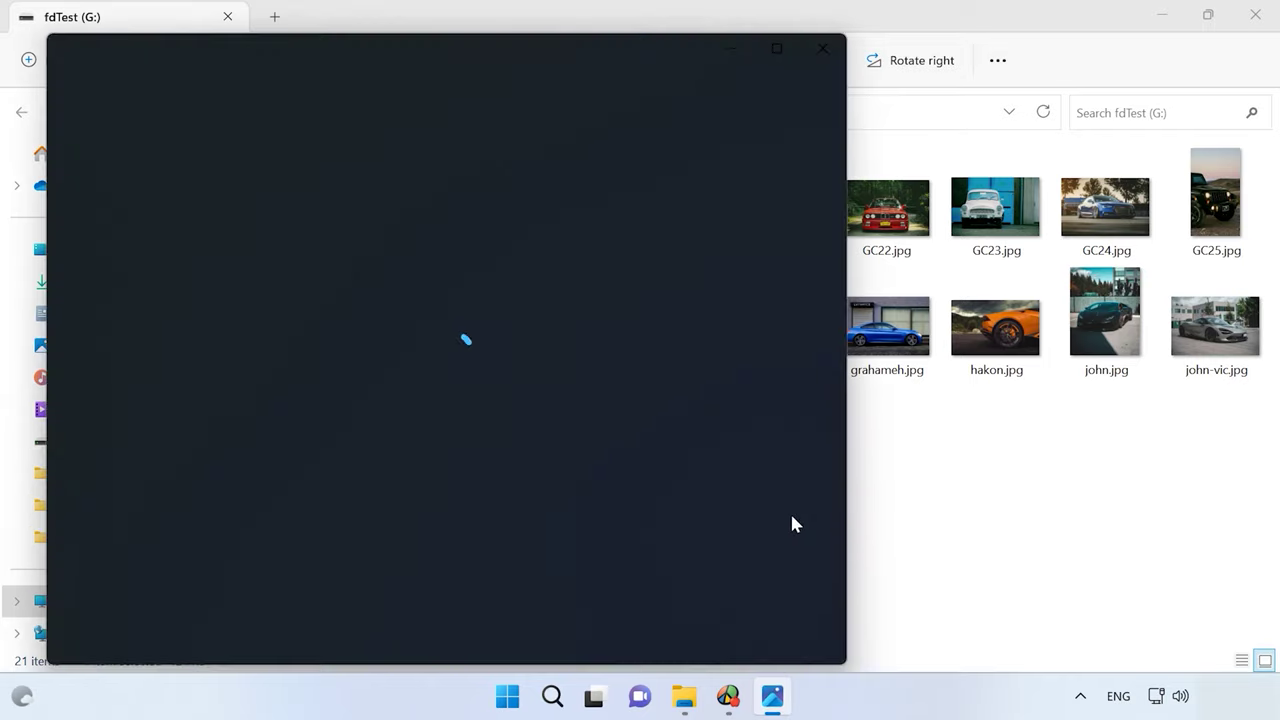
{"action": "left_click", "coordinate": [823, 373]}
{"action": "left_click", "coordinate": [823, 374]}
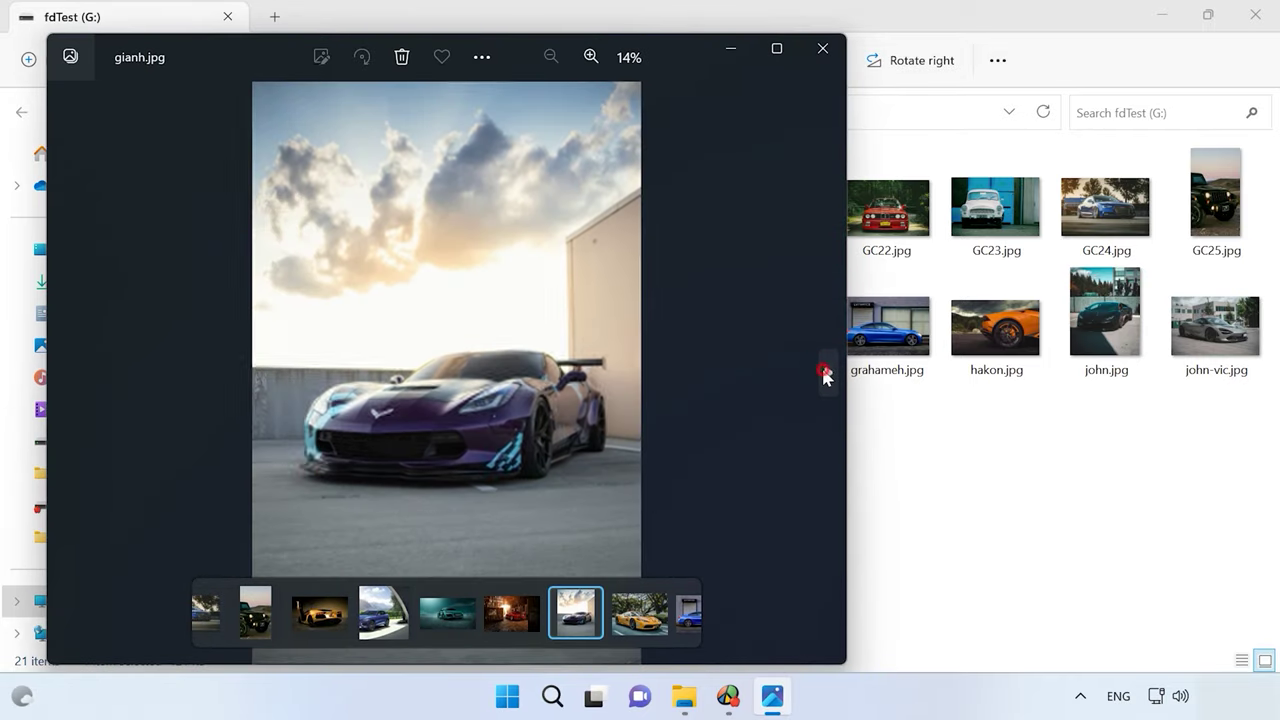
{"action": "left_click", "coordinate": [823, 374]}
{"action": "left_click", "coordinate": [824, 375]}
{"action": "left_click", "coordinate": [824, 375]}
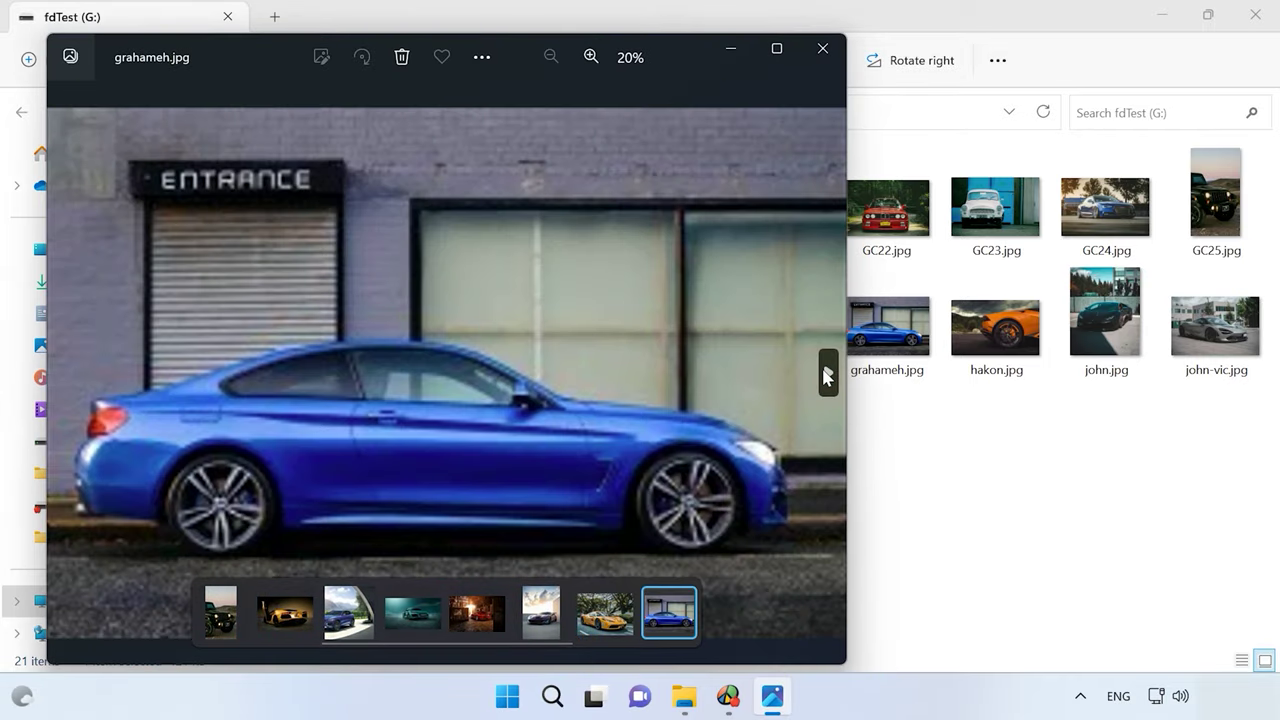
{"action": "left_click", "coordinate": [824, 375]}
{"action": "left_click", "coordinate": [824, 375]}
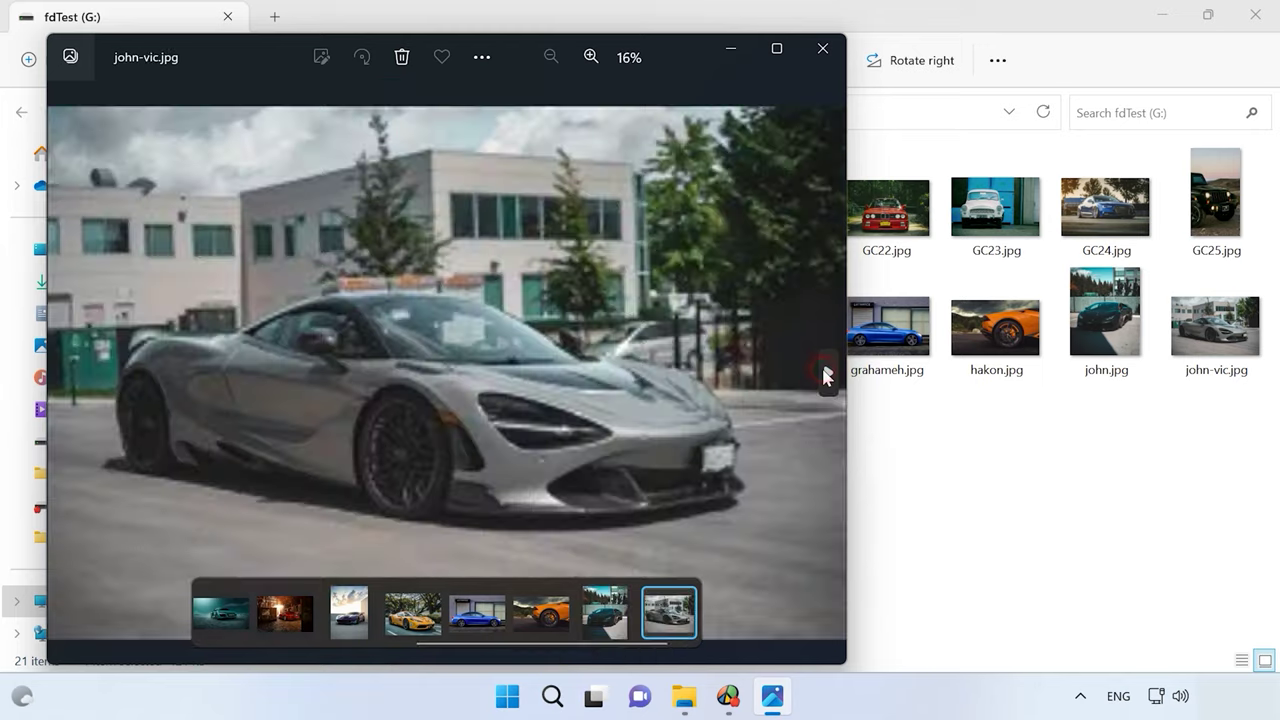
{"action": "left_click", "coordinate": [824, 375]}
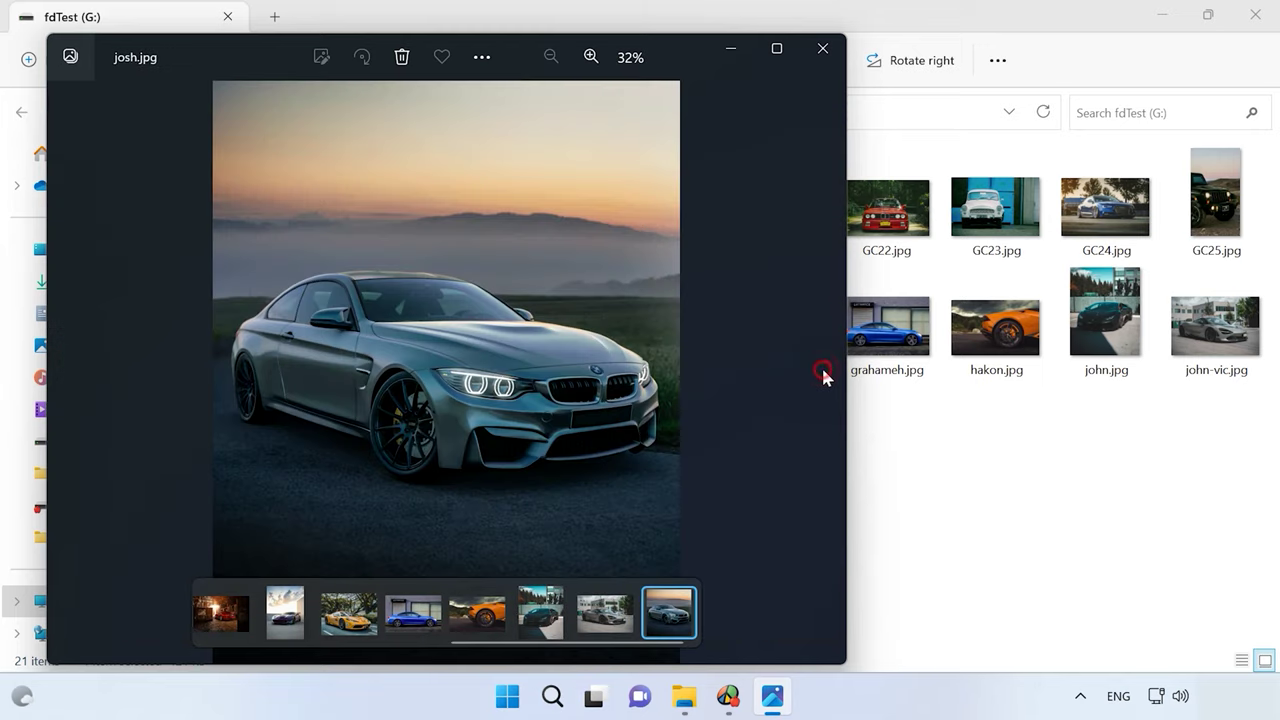
{"action": "left_click", "coordinate": [822, 48]}
Open the Car folder on fdTest (G:), browse its pictures through to the end, and return to the volume's root.
{"action": "left_click", "coordinate": [552, 195]}
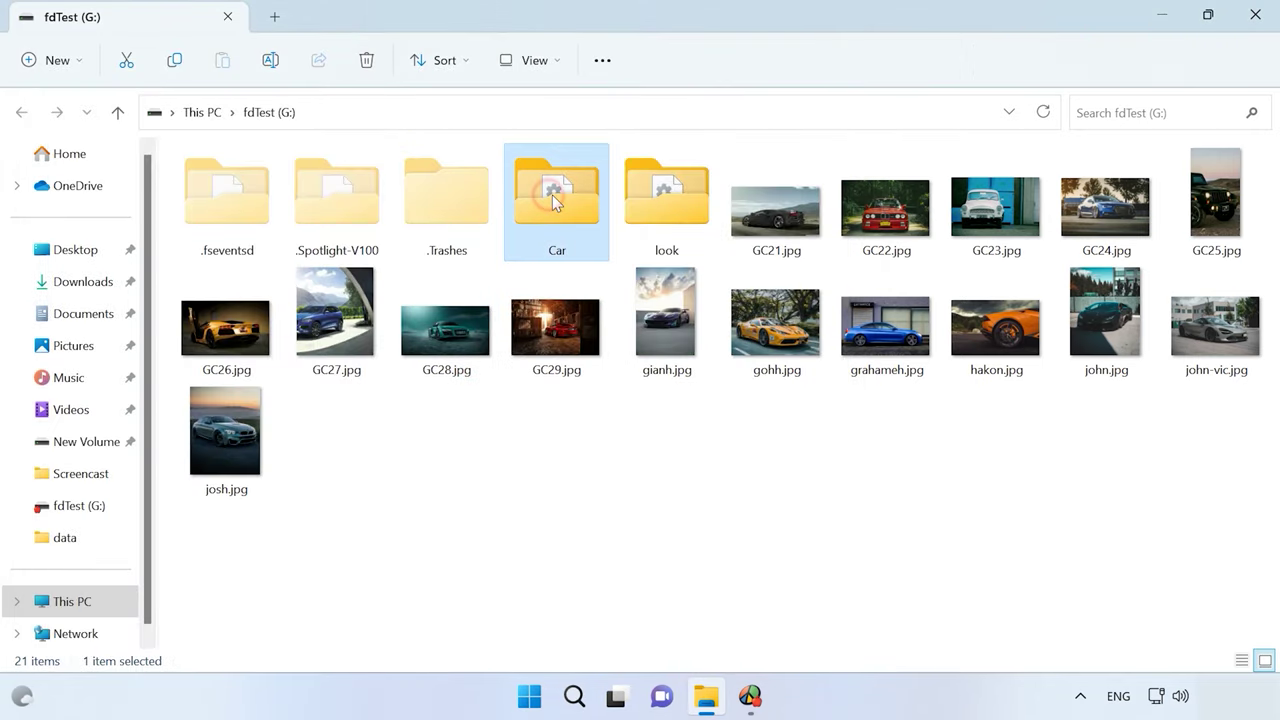
{"action": "double_click", "coordinate": [552, 195]}
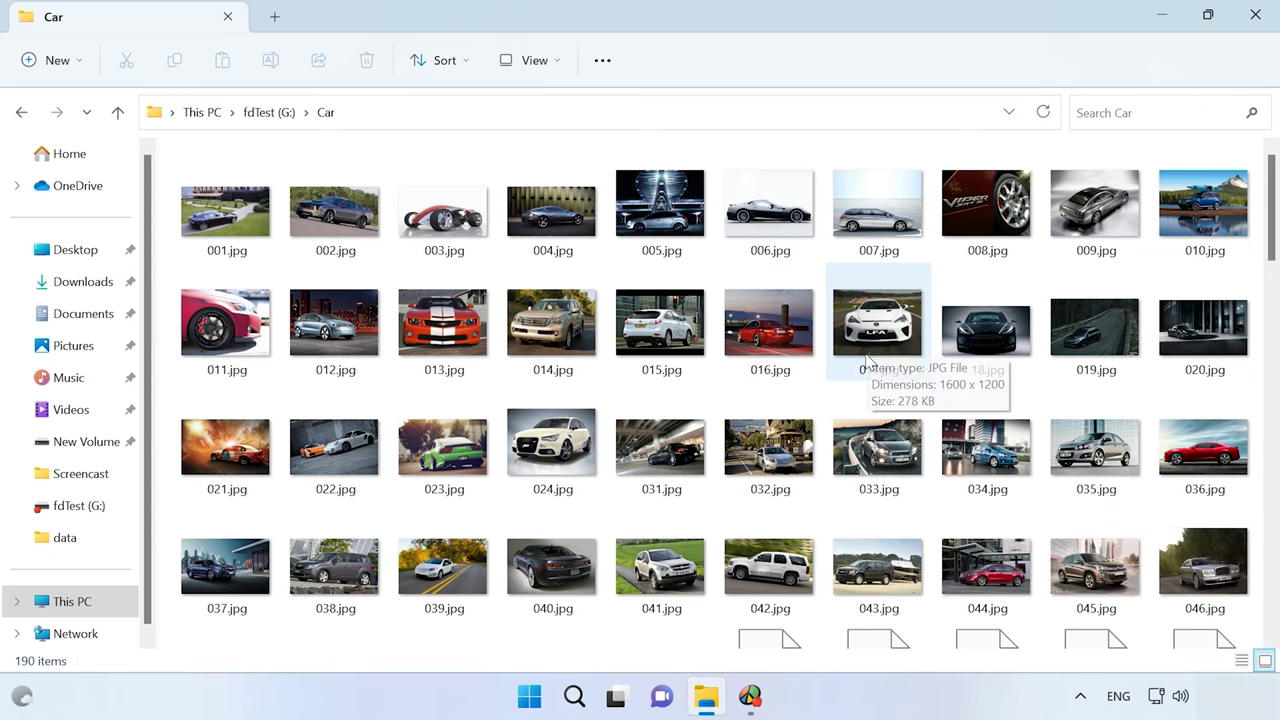
{"action": "scroll", "coordinate": [868, 364], "scroll_direction": "down", "scroll_amount": 3}
{"action": "scroll", "coordinate": [868, 366], "scroll_direction": "down", "scroll_amount": 6}
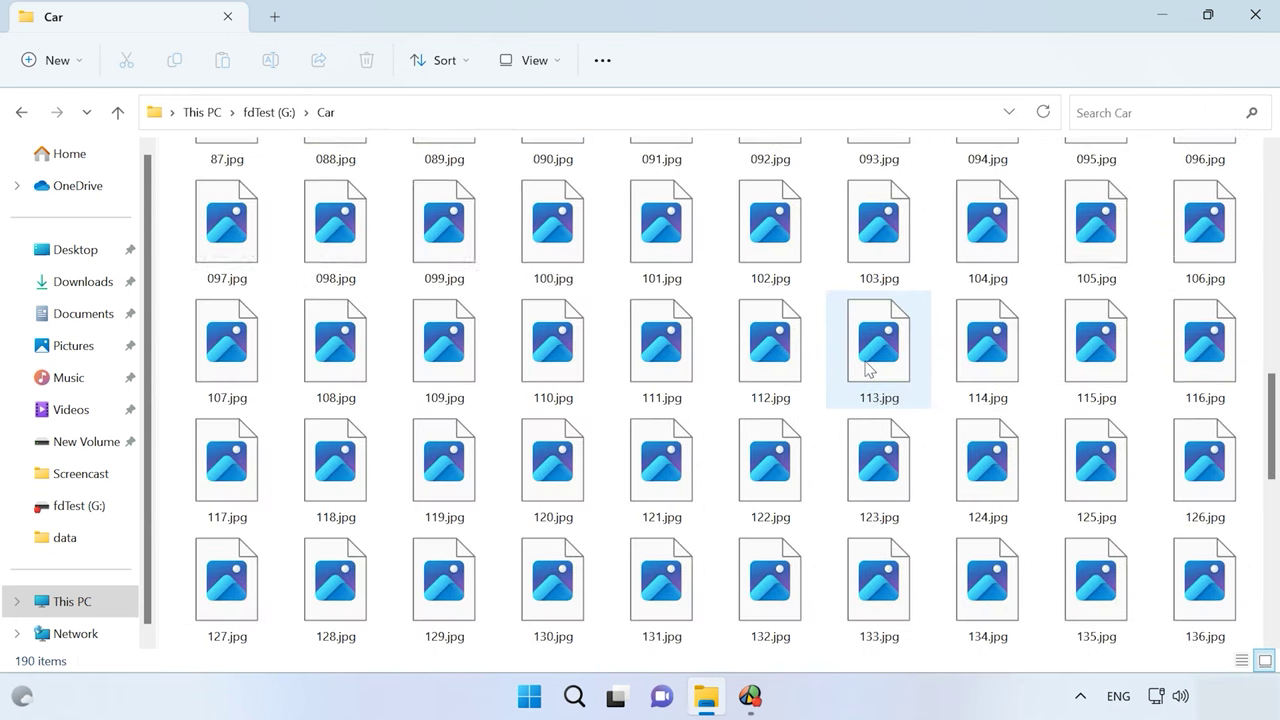
{"action": "scroll", "coordinate": [868, 366], "scroll_direction": "down", "scroll_amount": 5}
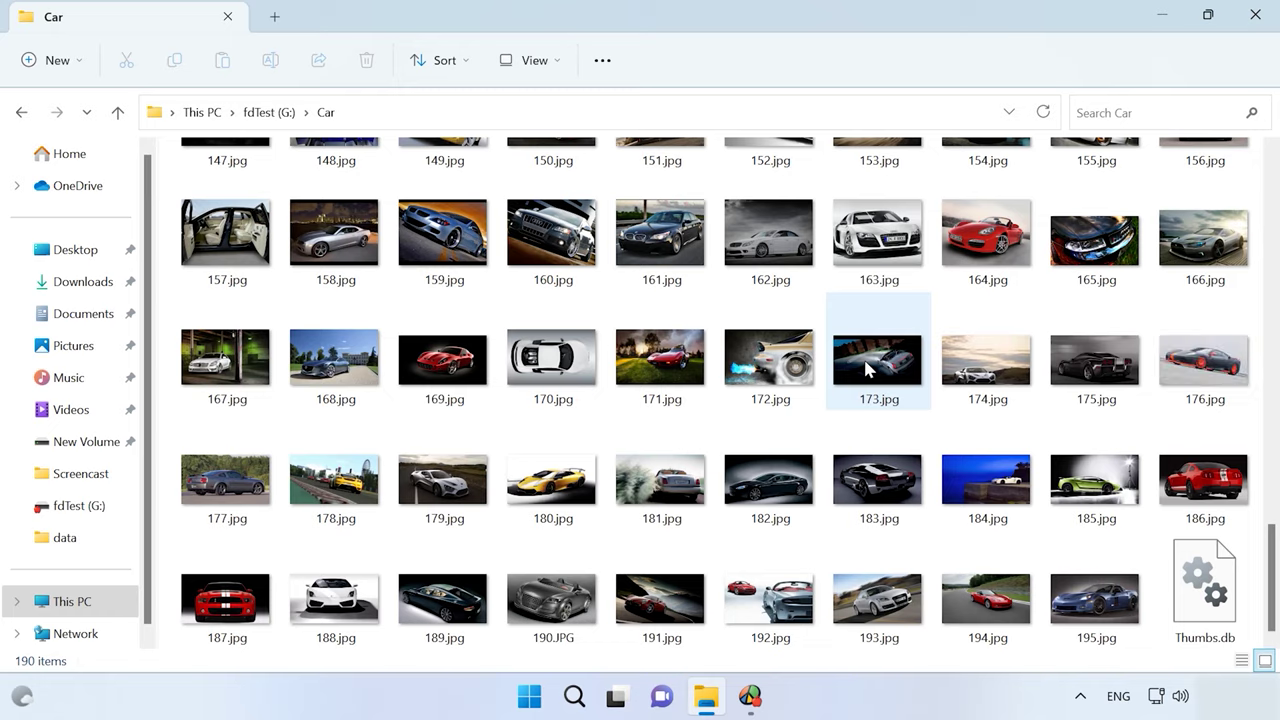
{"action": "scroll", "coordinate": [868, 370], "scroll_direction": "up", "scroll_amount": 14}
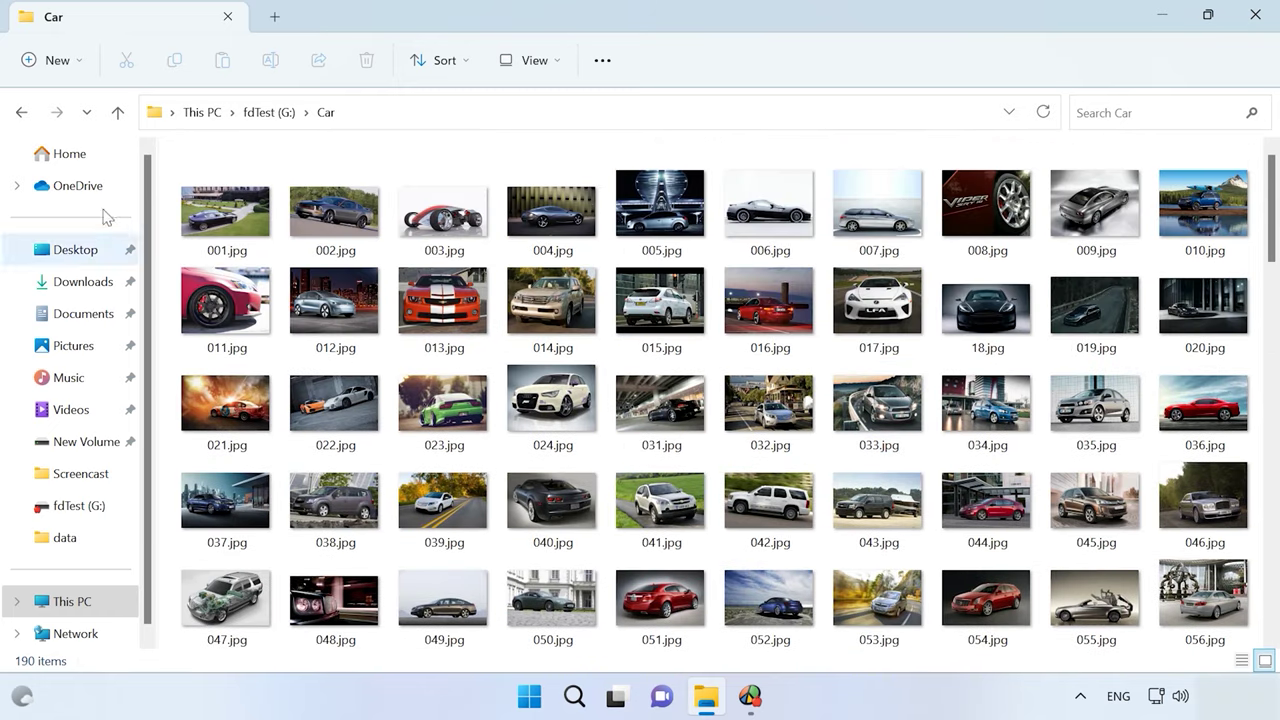
{"action": "left_click", "coordinate": [116, 113]}
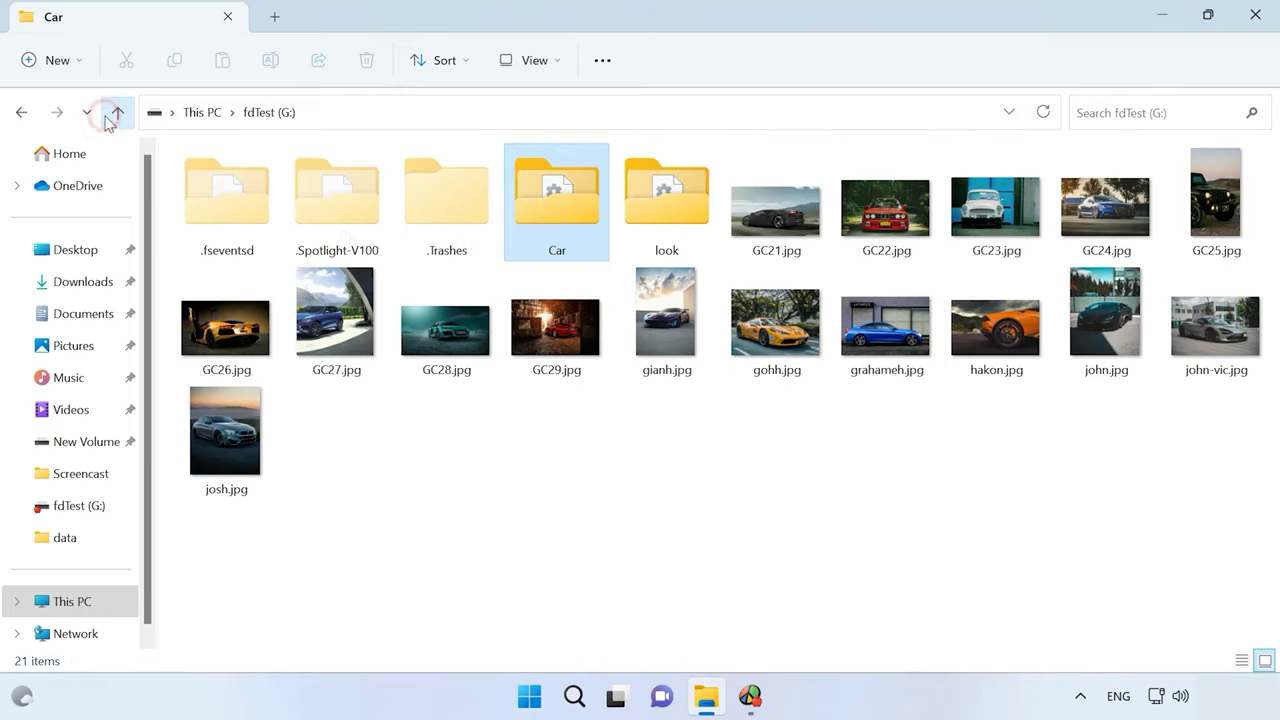
{"action": "left_click", "coordinate": [883, 522]}
Switch to MacDrive 11 and check the fdTest (G:) volume's details and the remaining trial period.
{"action": "left_click", "coordinate": [750, 696]}
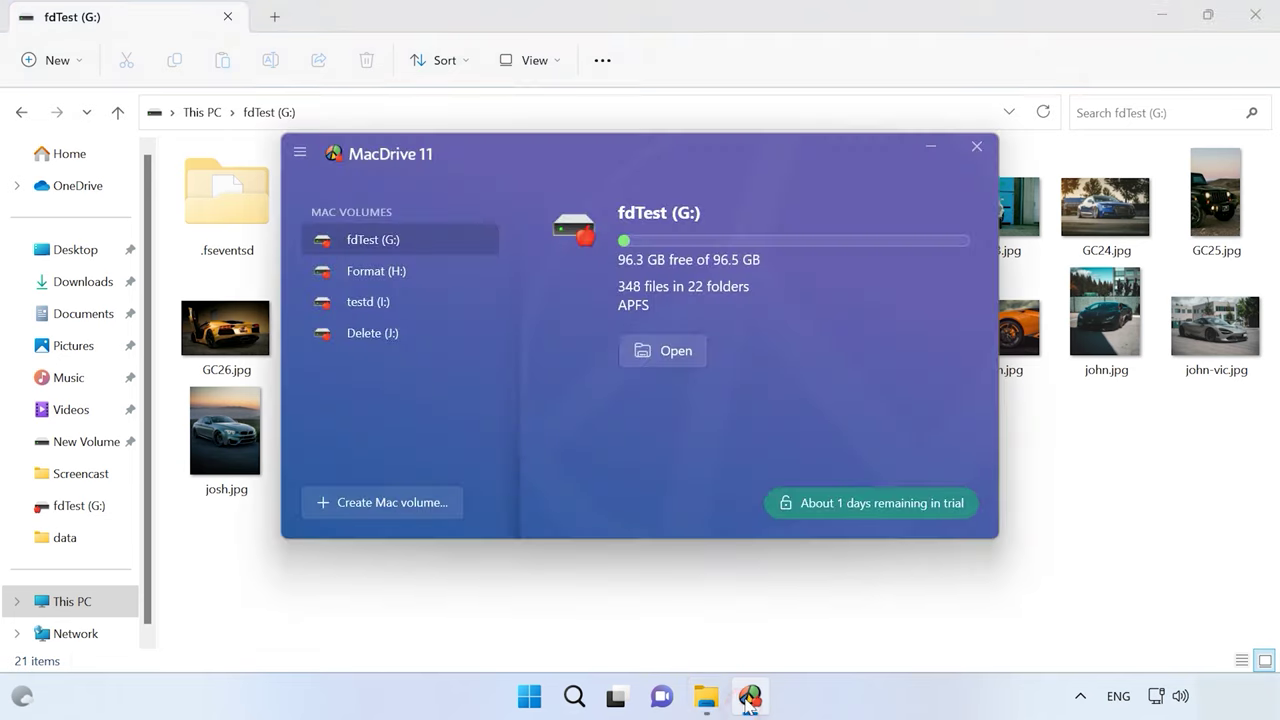
{"action": "left_click", "coordinate": [914, 503]}
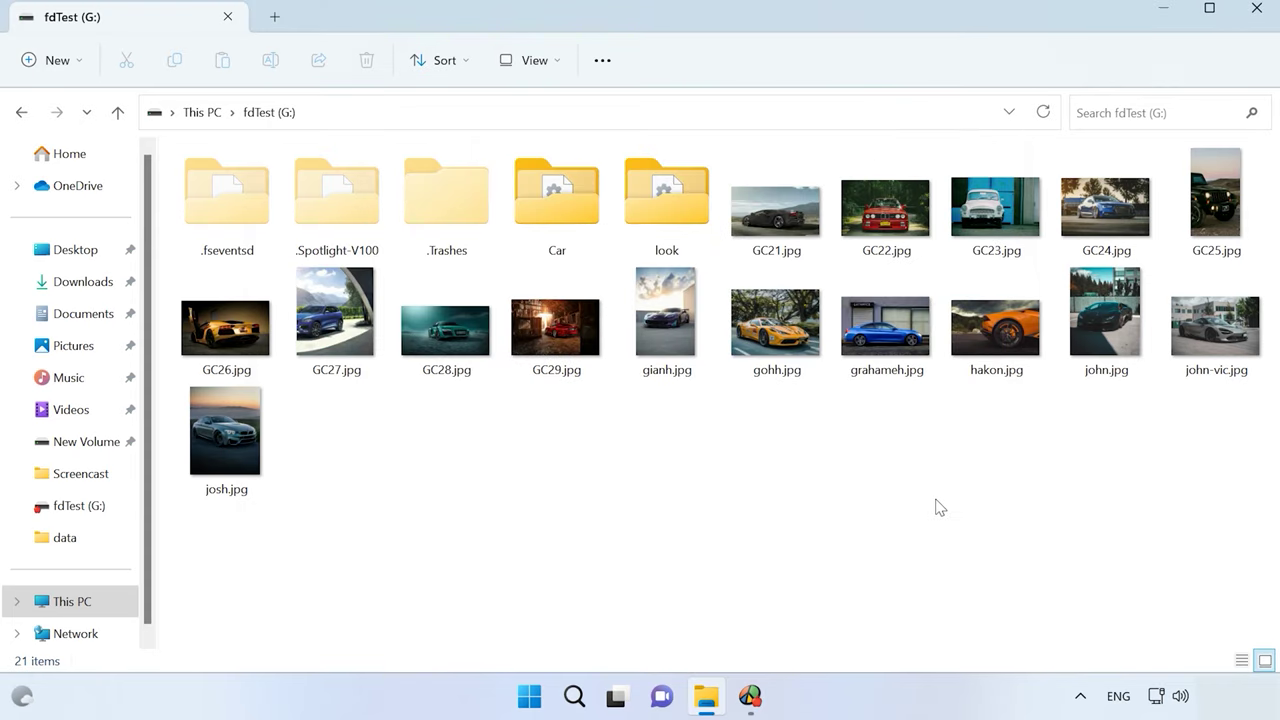
View the pictures on fdTest (G:) in File Explorer from GC28.jpg through josh.jpg, and close the image viewer.
{"action": "left_click", "coordinate": [457, 362]}
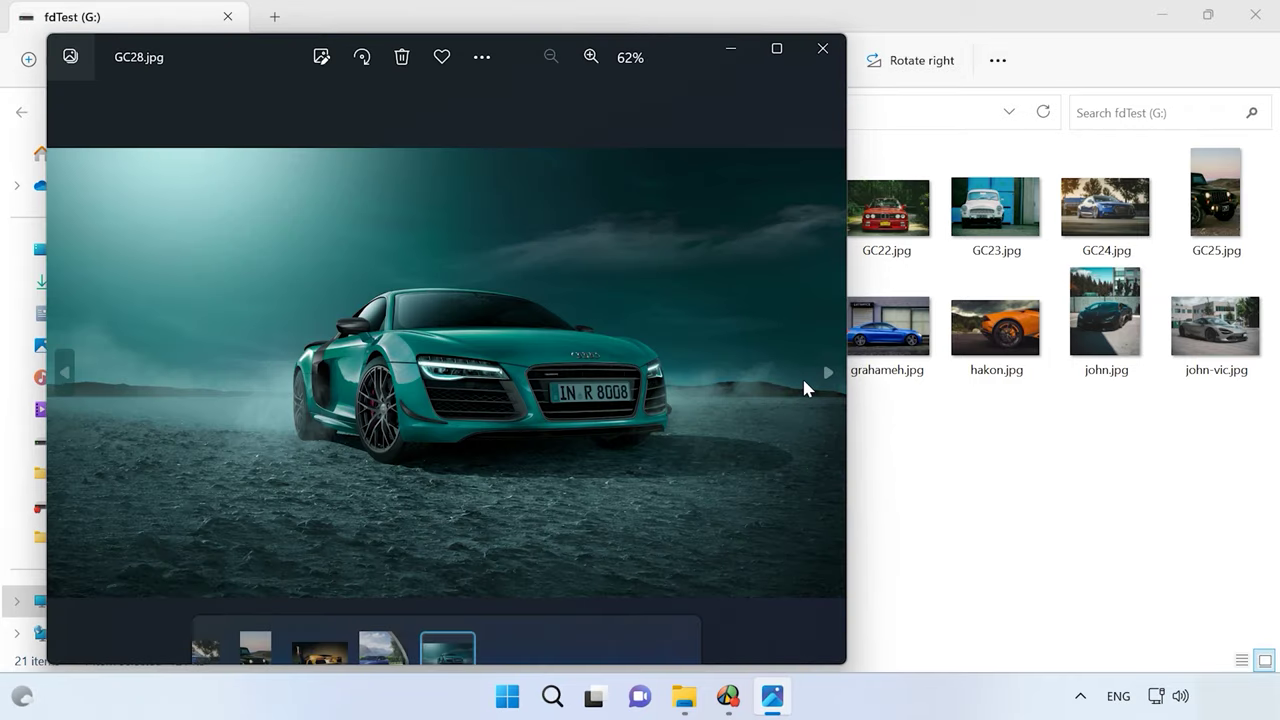
{"action": "left_click", "coordinate": [826, 373]}
{"action": "left_click", "coordinate": [826, 373]}
{"action": "left_click", "coordinate": [826, 373]}
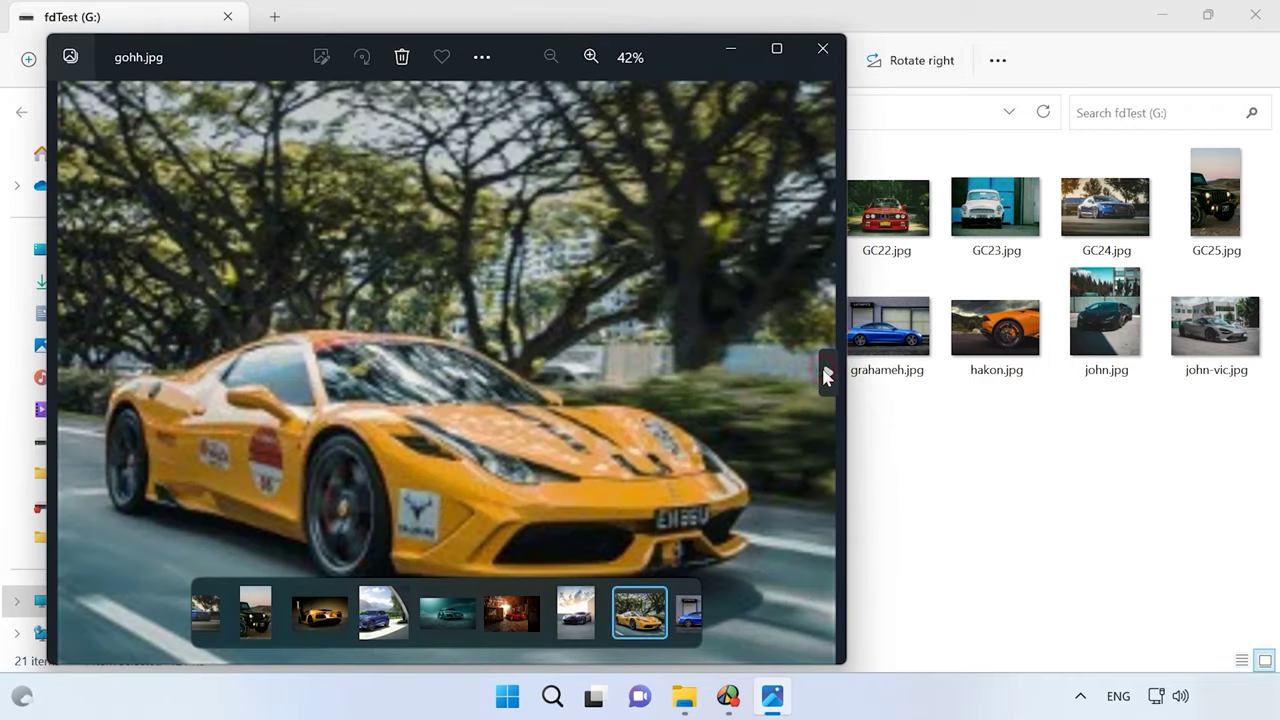
{"action": "left_click", "coordinate": [826, 373]}
{"action": "left_click", "coordinate": [826, 373]}
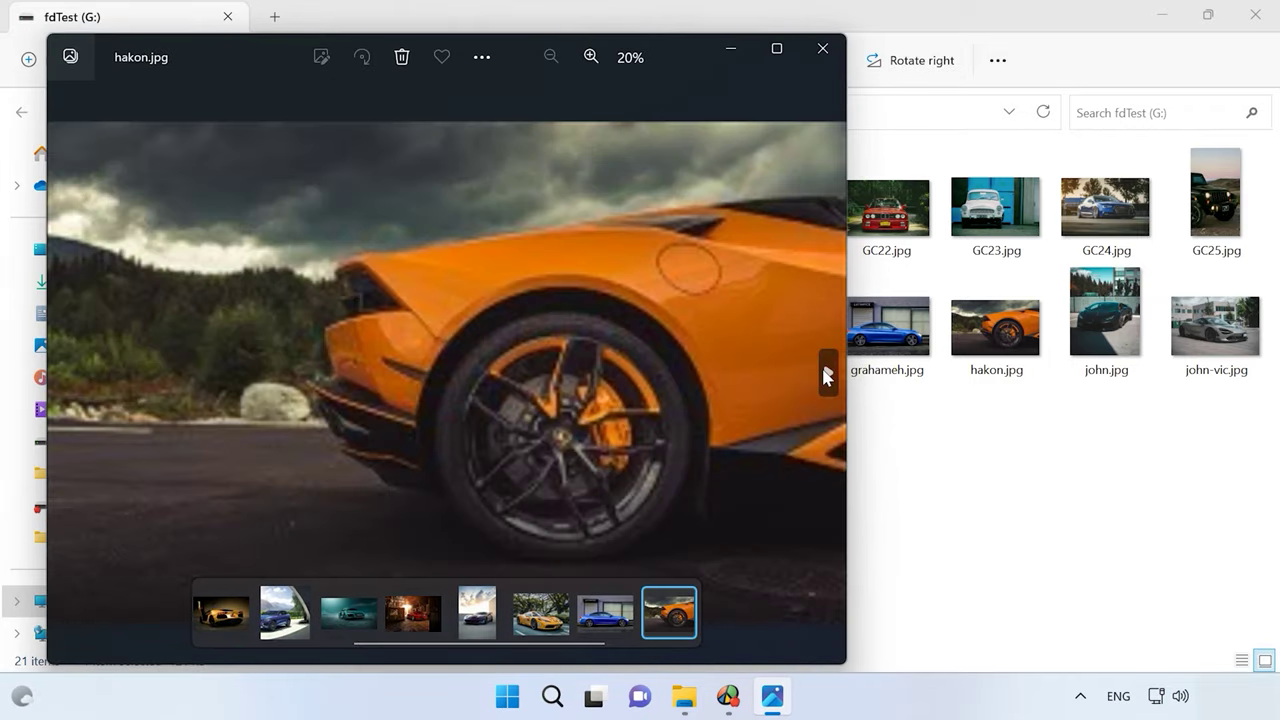
{"action": "left_click", "coordinate": [826, 373]}
{"action": "left_click", "coordinate": [826, 373]}
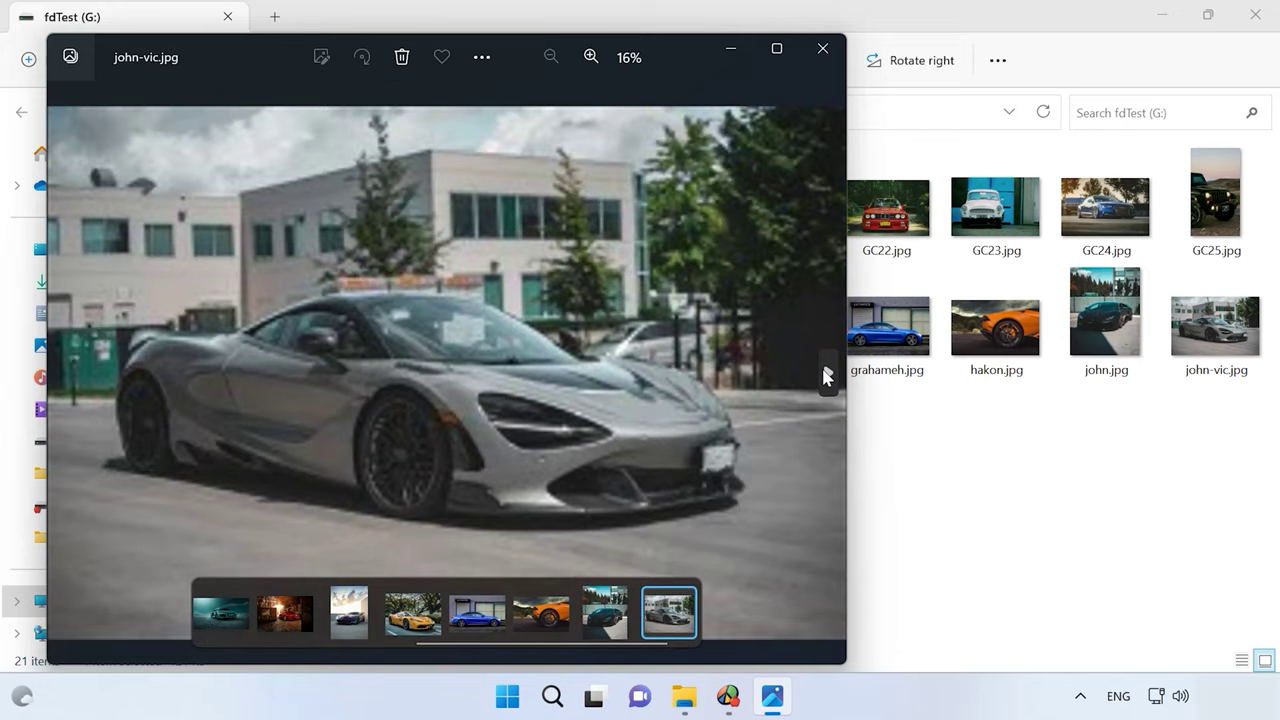
{"action": "left_click", "coordinate": [826, 373]}
{"action": "left_click", "coordinate": [823, 48]}
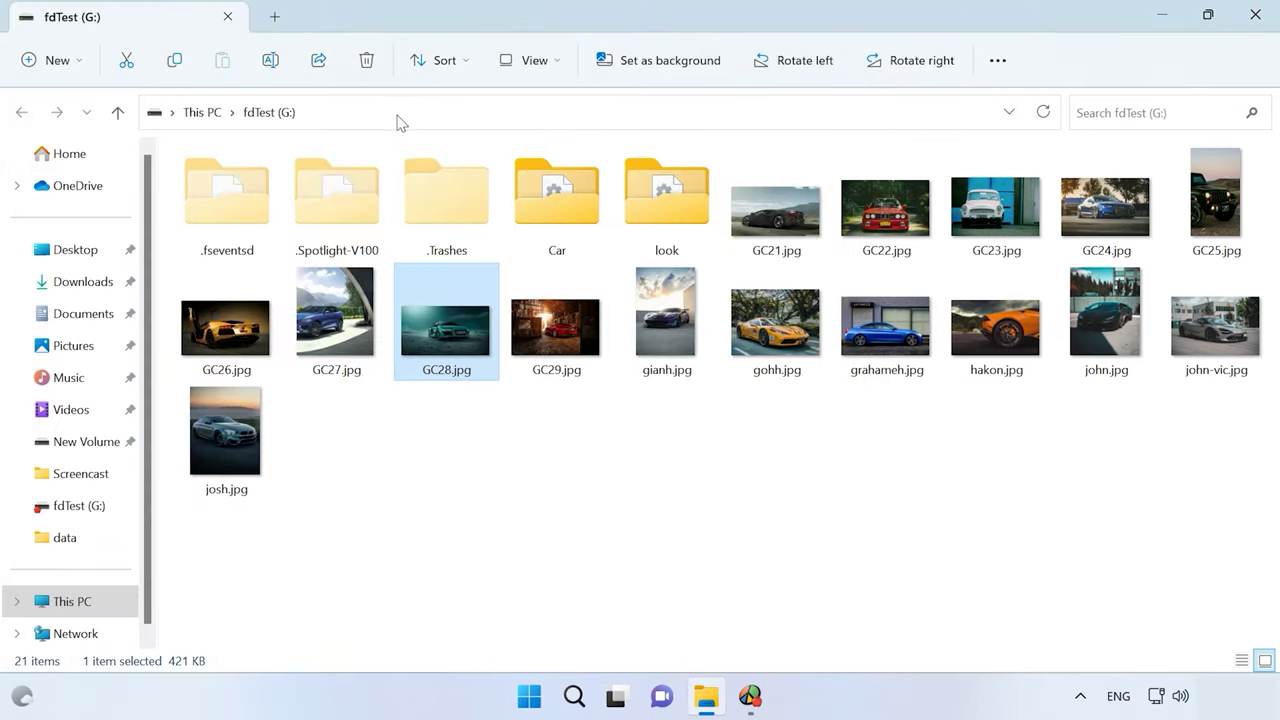
Open the Car folder again and look through its pictures down to 195.jpg and back up.
{"action": "double_click", "coordinate": [516, 192]}
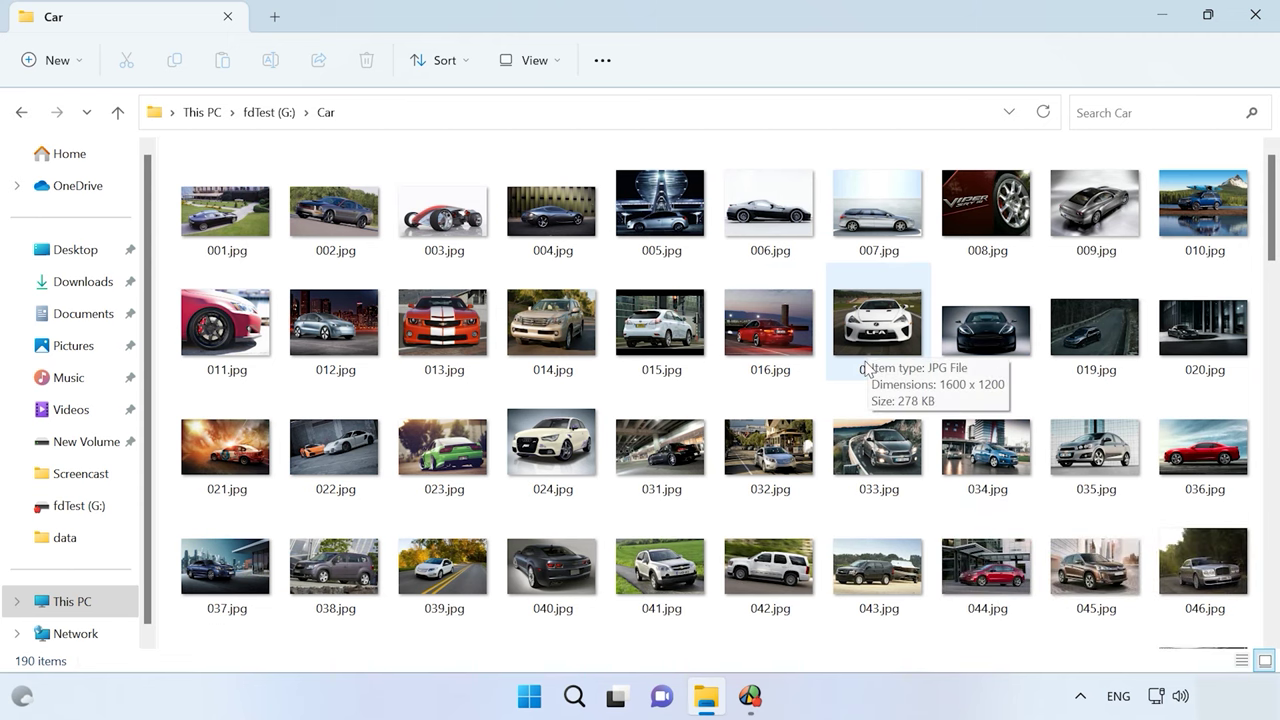
{"action": "scroll", "coordinate": [869, 347], "scroll_direction": "down", "scroll_amount": 3}
{"action": "scroll", "coordinate": [869, 368], "scroll_direction": "down", "scroll_amount": 6}
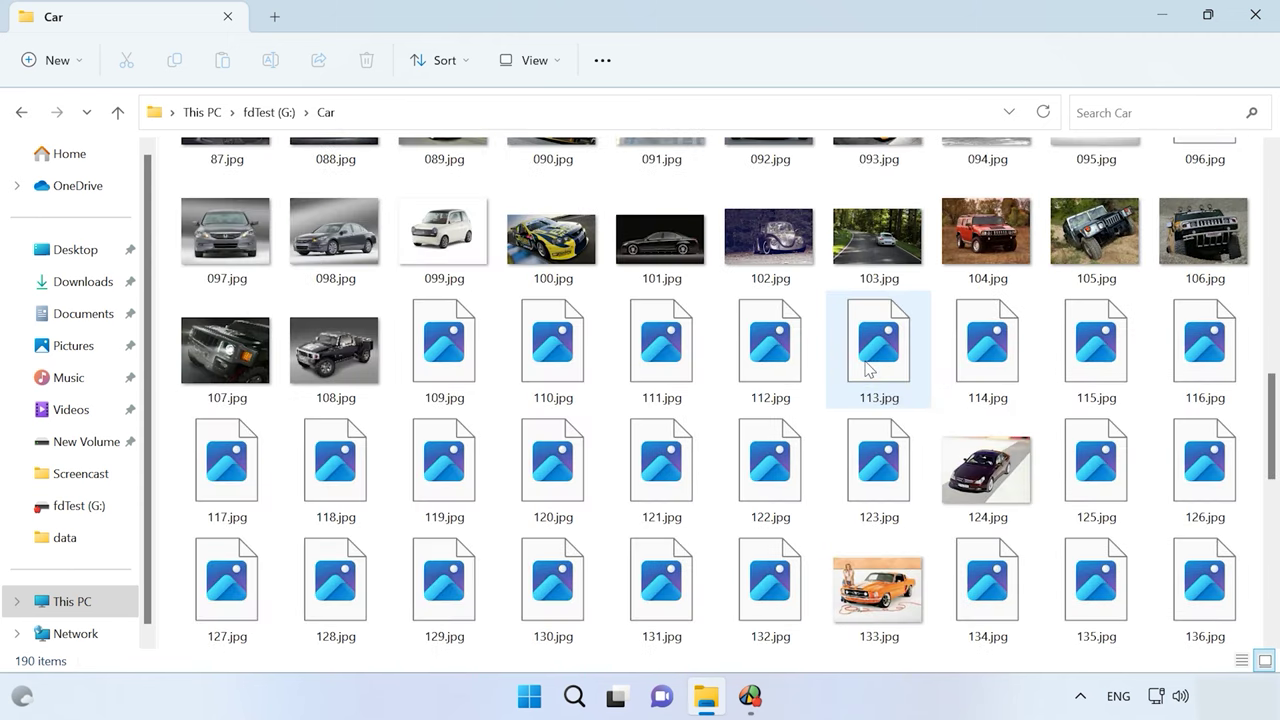
{"action": "scroll", "coordinate": [869, 368], "scroll_direction": "down", "scroll_amount": 6}
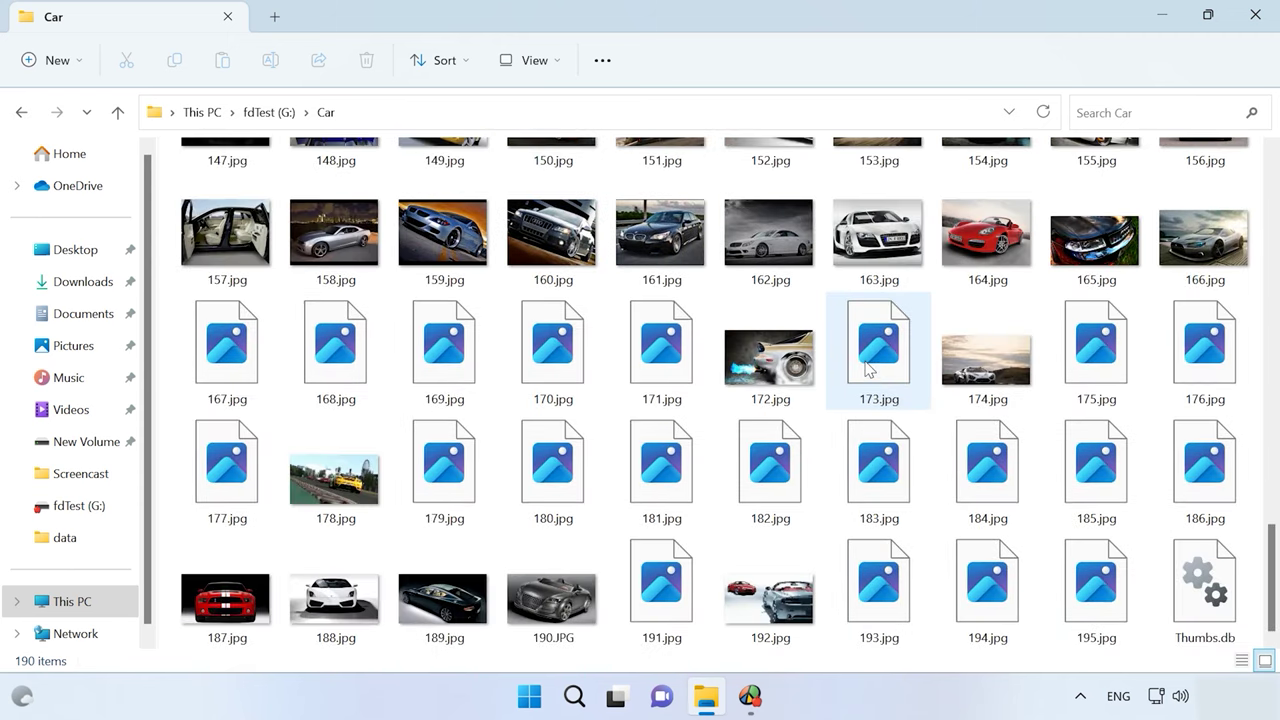
{"action": "scroll", "coordinate": [869, 368], "scroll_direction": "up", "scroll_amount": 9}
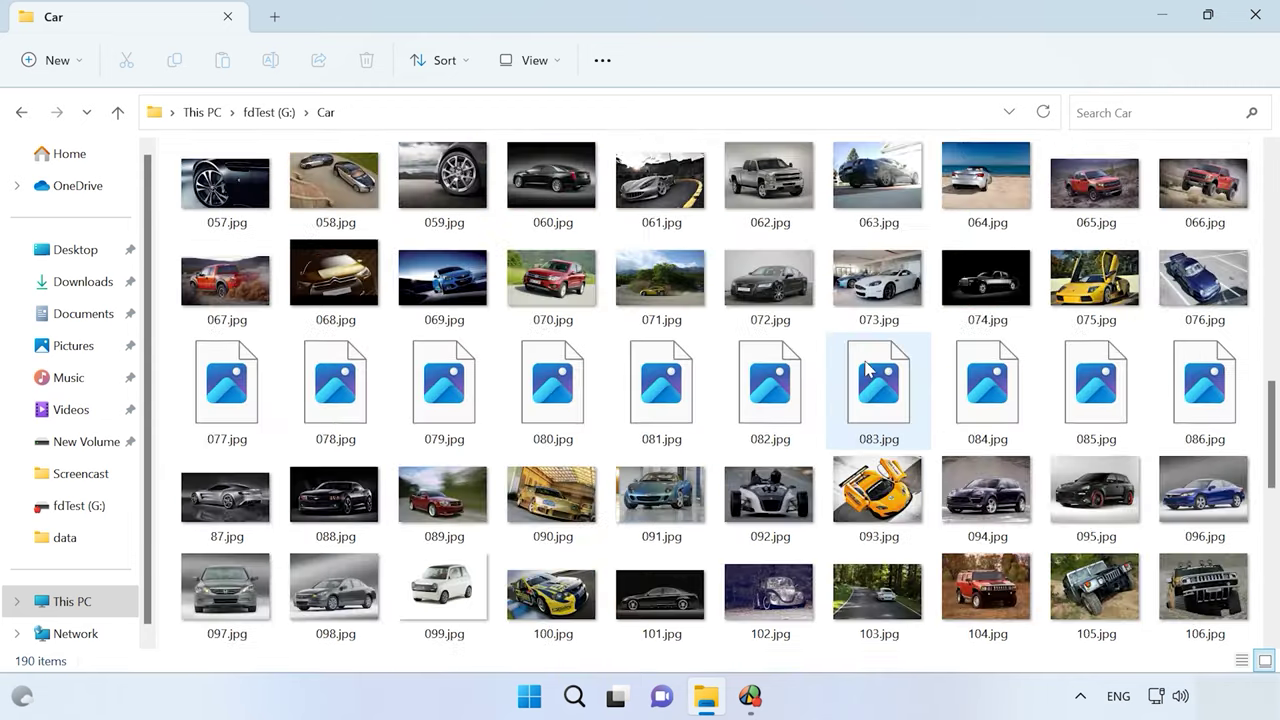